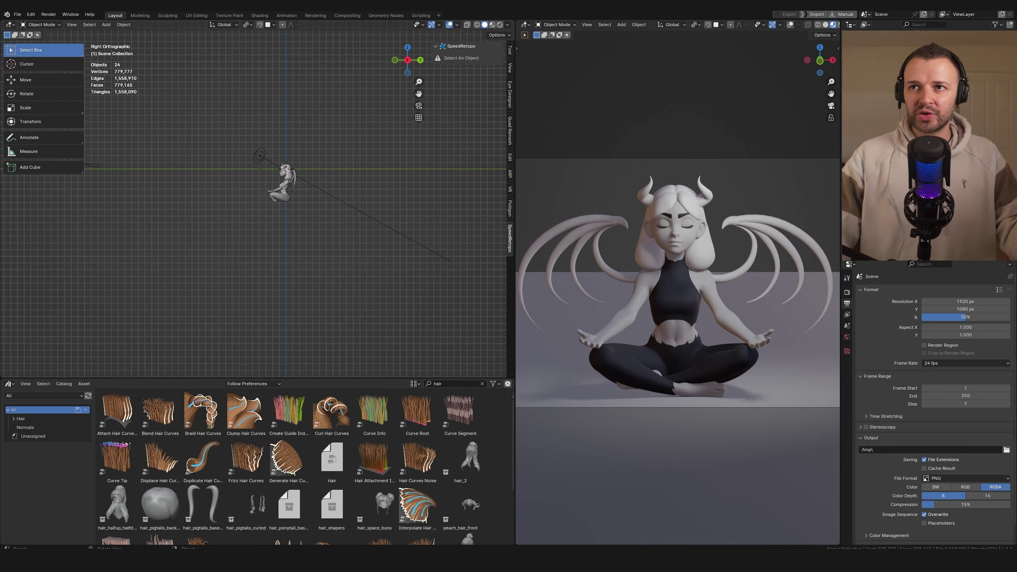
# - Narrow the Notion window over the scene and start a checklist on the "6. Angels and Demons" page with the to-do "Model Hair"
pyautogui.moveTo(493, 10); pyautogui.dragTo(322, 104)
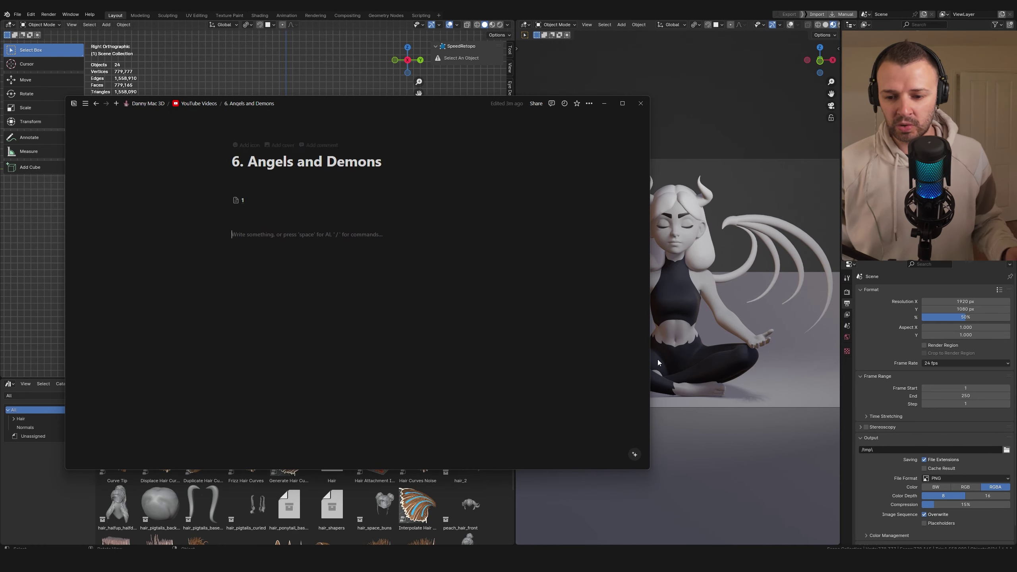
pyautogui.moveTo(650, 470); pyautogui.dragTo(492, 482)
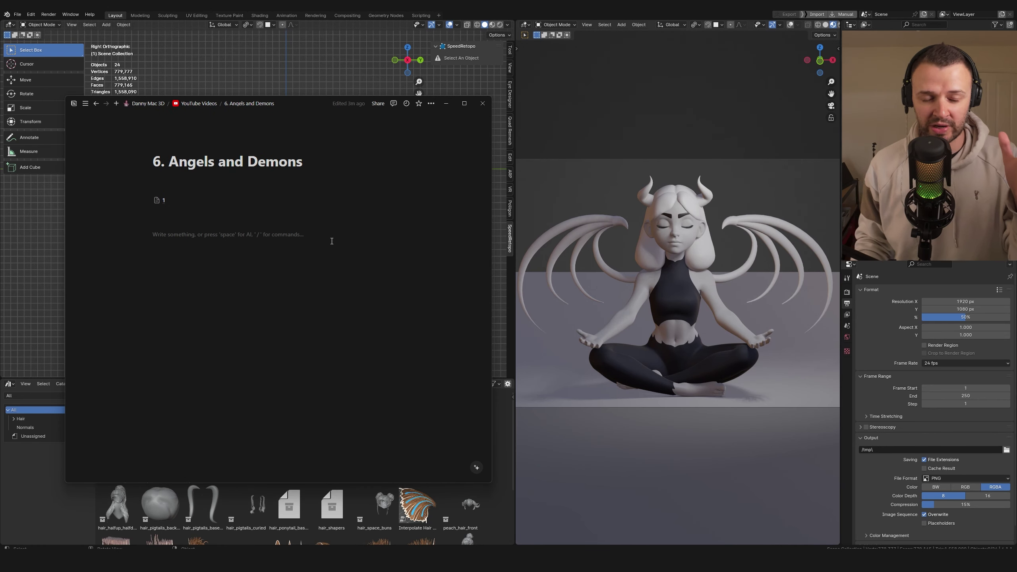
pyautogui.write('[]')
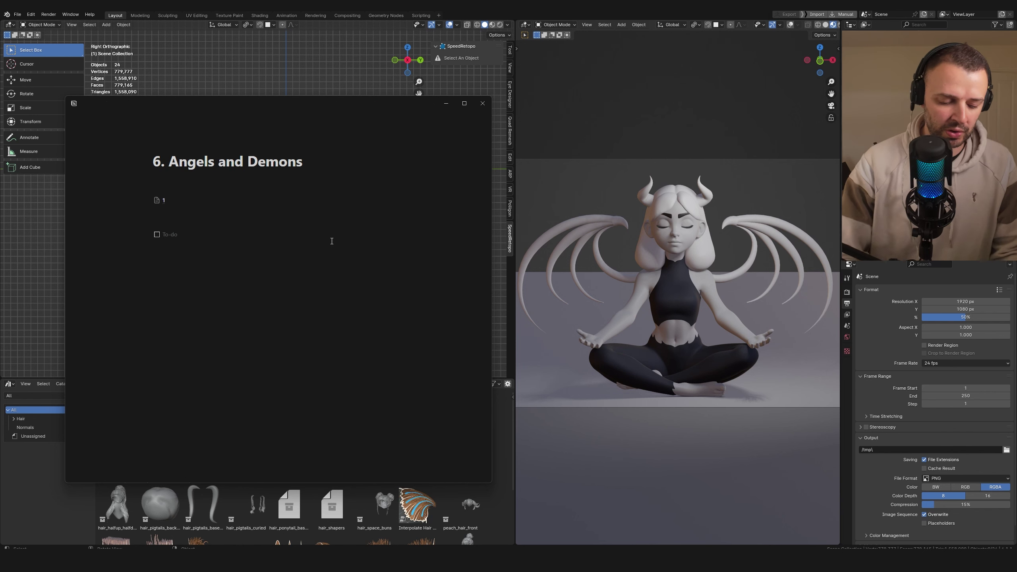
pyautogui.write('Model Hair')
pyautogui.press('Return')
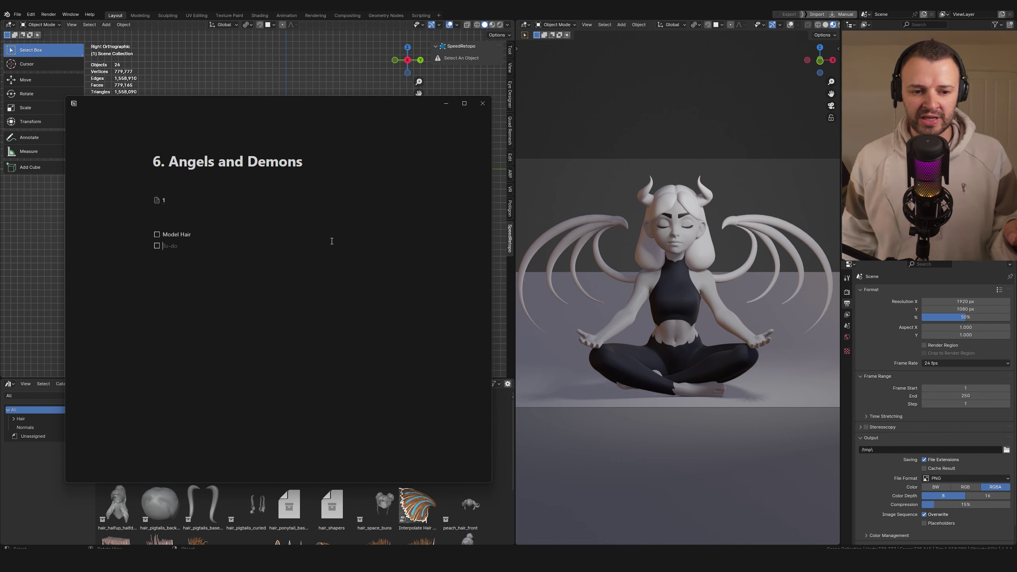
# - Nest the to-dos "Model Fringe" and "Model Hair at the top" under "Model Hair"
pyautogui.press('Tab')
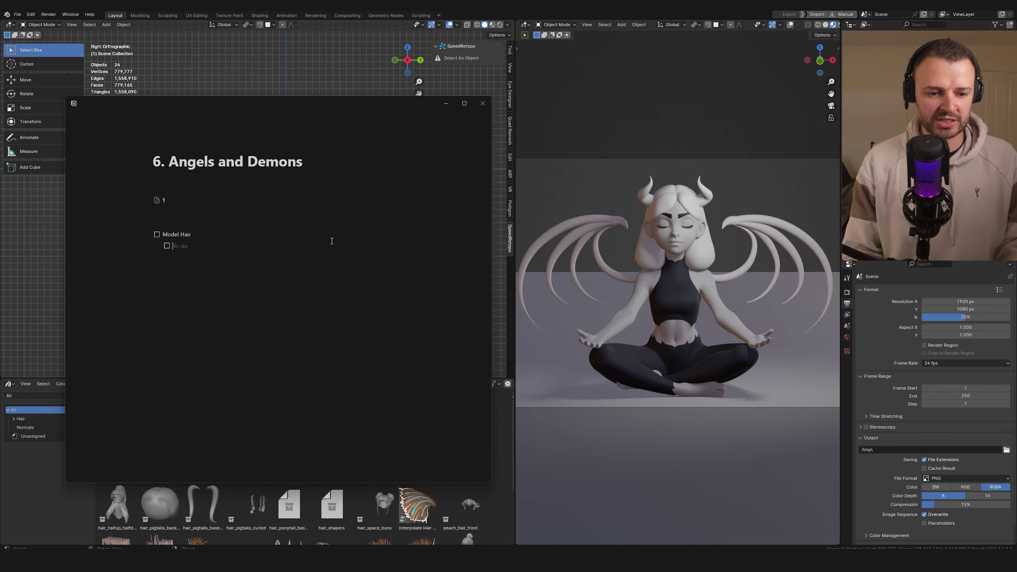
pyautogui.write('Model Fringe')
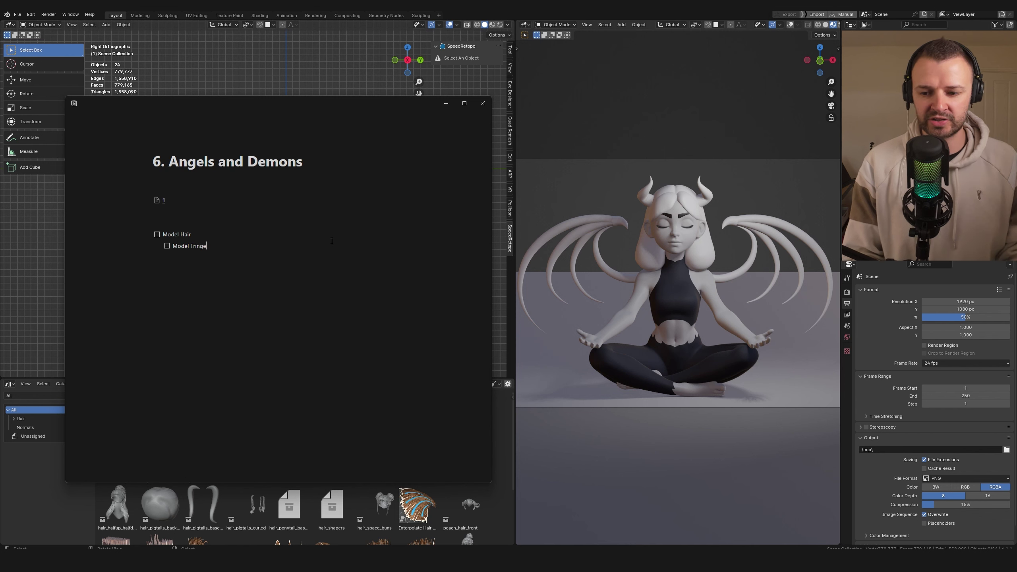
pyautogui.press('Return')
pyautogui.write('Model Hair at the to')
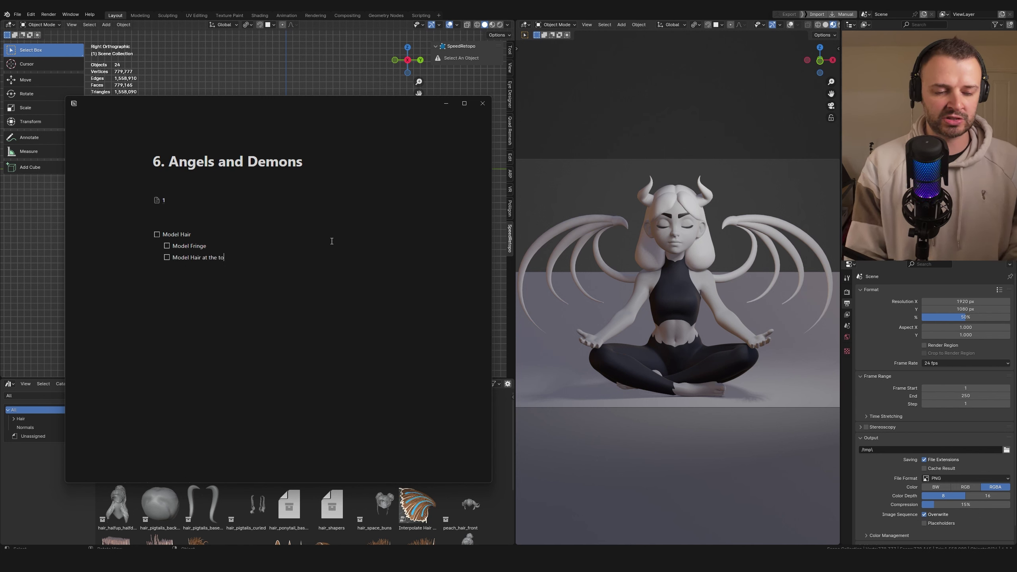
pyautogui.write('p')
pyautogui.press('Return')
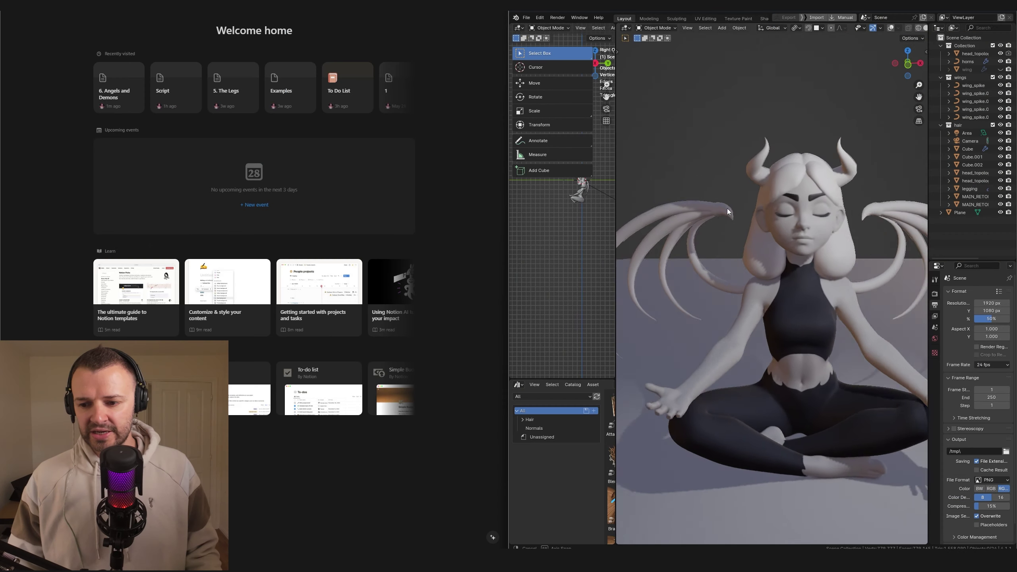
# - Reopen the "6. Angels and Demons" page and add an un-nested to-do "Paint SKin" below the hair items
pyautogui.moveTo(728, 212); pyautogui.dragTo(748, 220, button='middle')
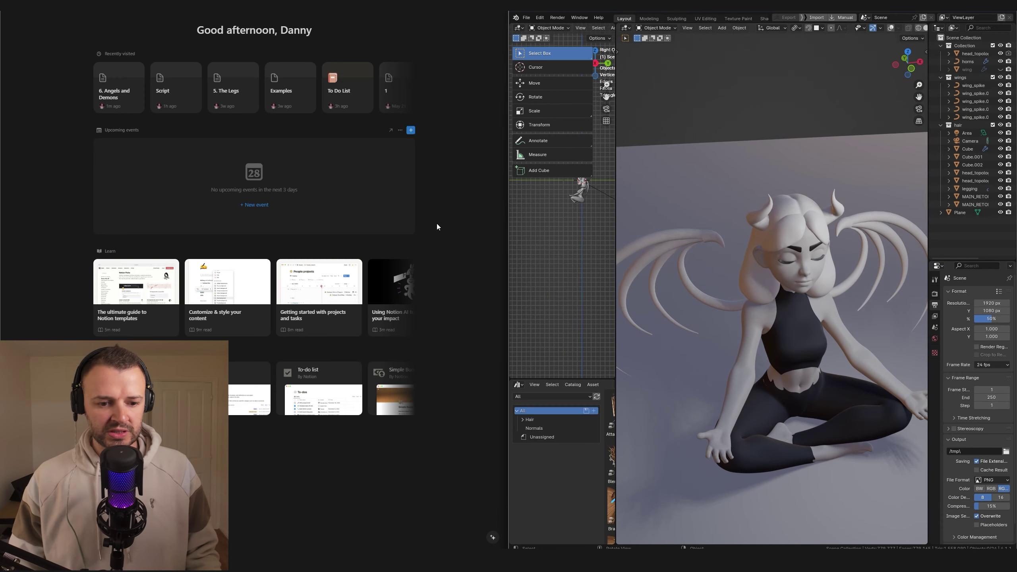
pyautogui.click(100, 92)
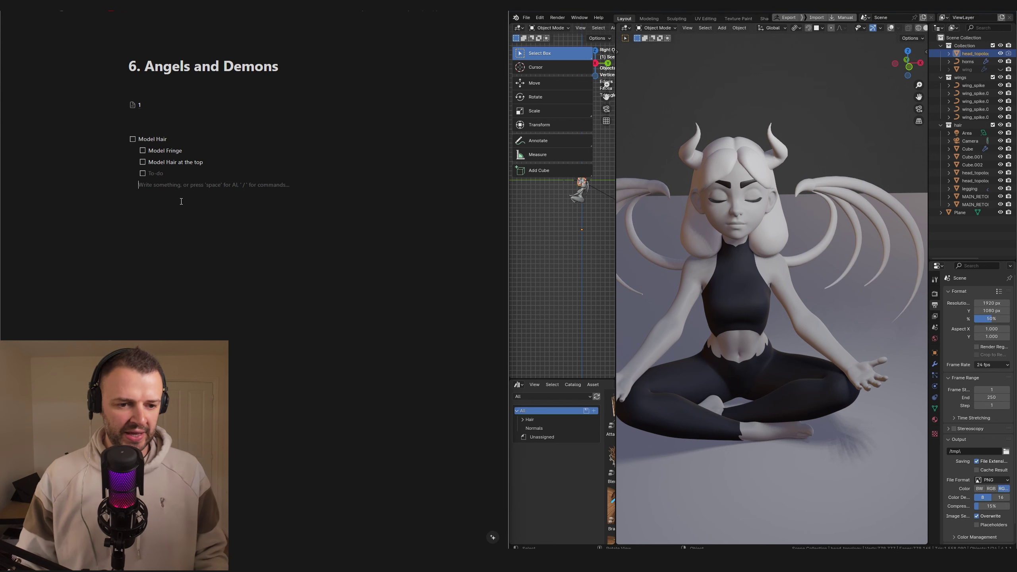
pyautogui.hotkey('shift', 'Tab')
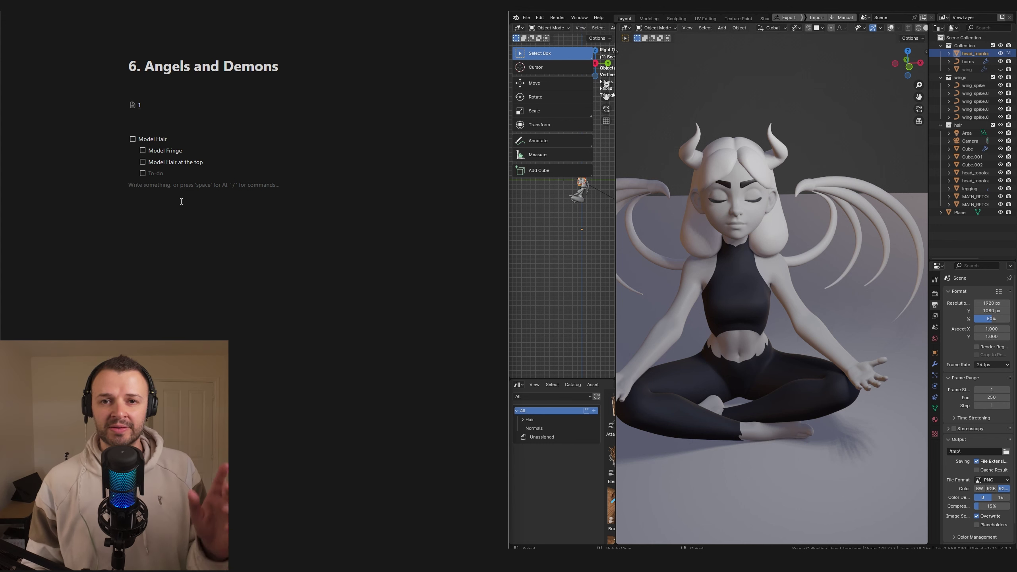
pyautogui.write('[]')
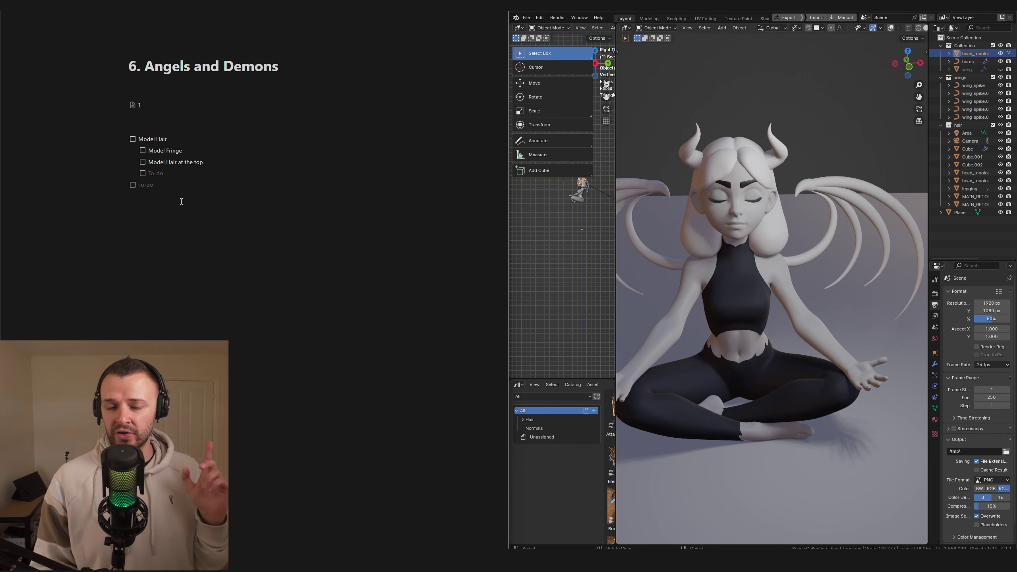
pyautogui.write('Paint SKin')
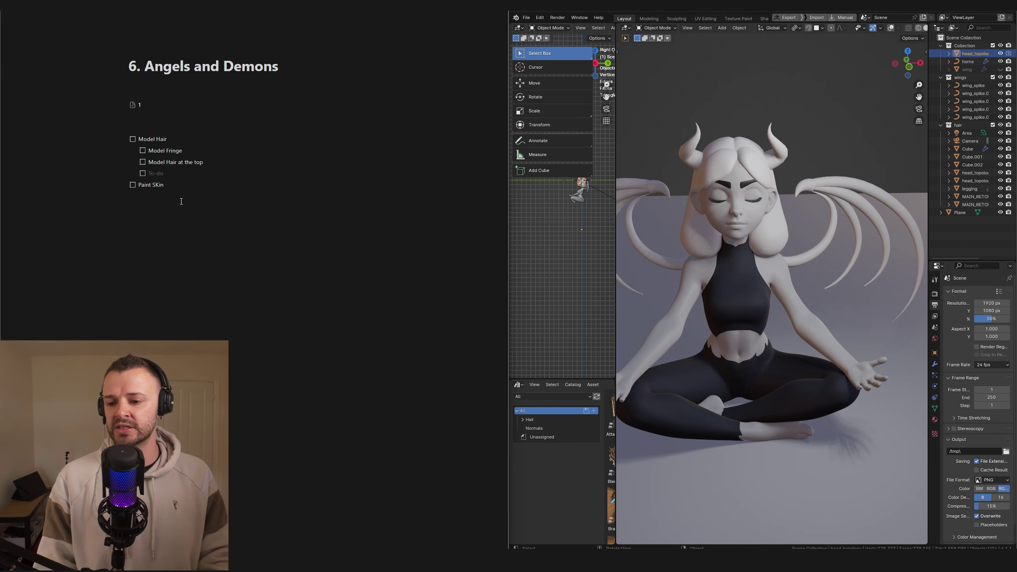
pyautogui.press('Return')
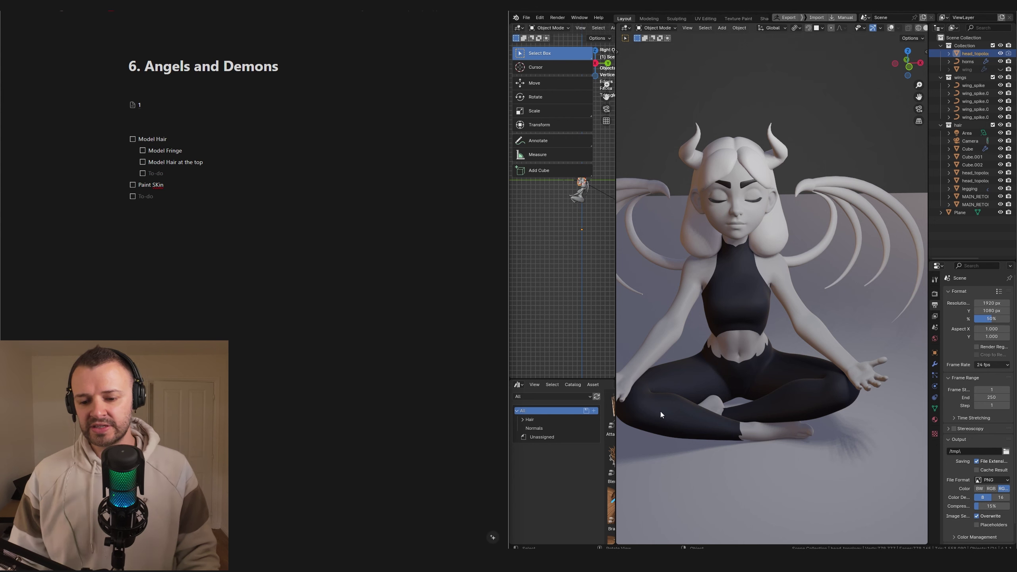
# - In Blender, split the character viewport horizontally and turn its lower area into a UV Editor
pyautogui.click(646, 474)
pyautogui.moveTo(617, 542); pyautogui.dragTo(623, 371)
pyautogui.click(625, 377)
pyautogui.click(648, 422)
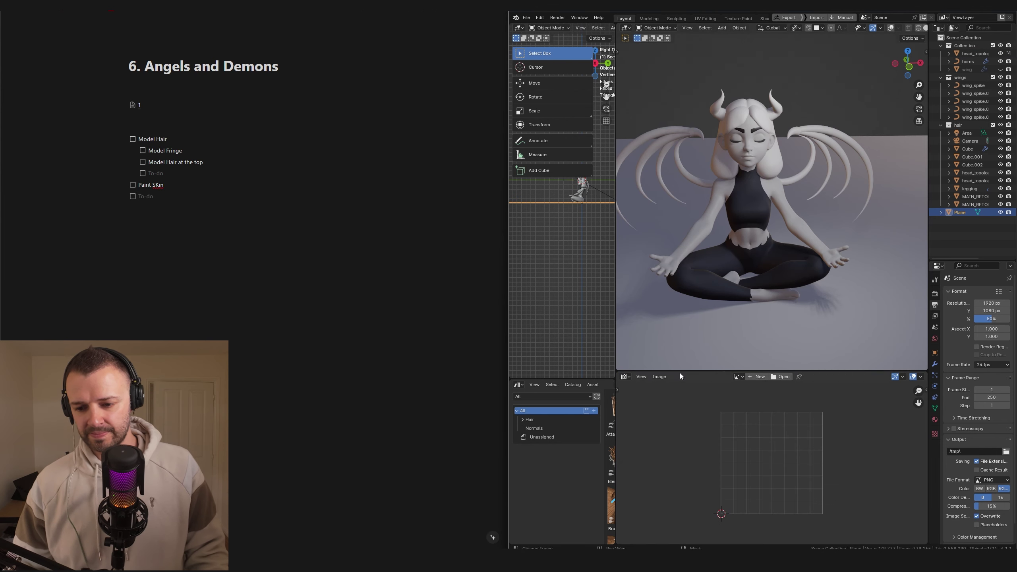
# - Display the body mesh's full UV layout and enter "UV's" as the to-do after "Paint SKin" in Notion
pyautogui.click(794, 223)
pyautogui.press('Tab')
pyautogui.press('a')
pyautogui.click(205, 191)
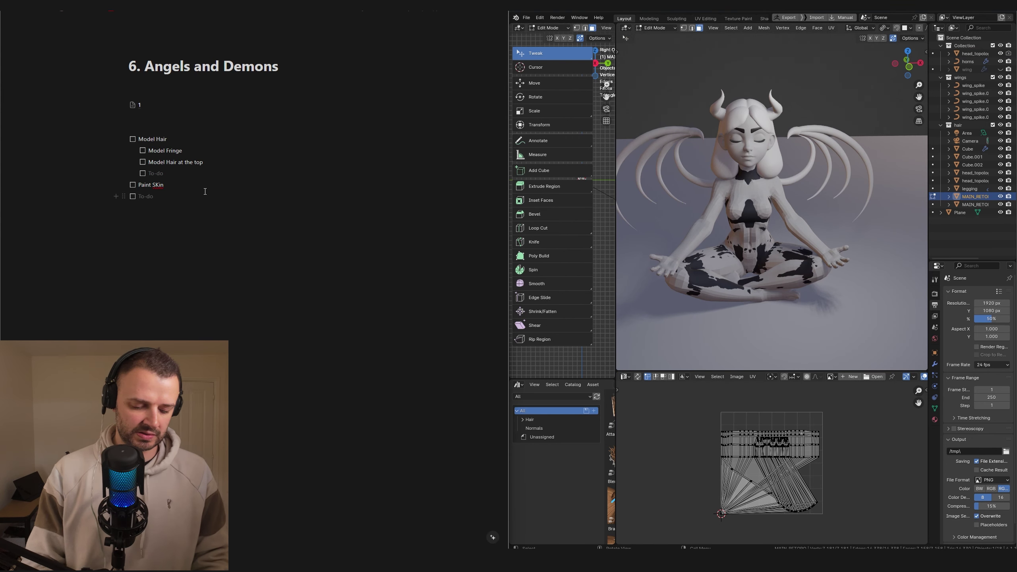
pyautogui.write("UV's")
pyautogui.press('Tab')
# - View the character's hand up close and add the to-do "Rig Fingers" after several blank lines below "UV's"
pyautogui.scroll(10, 837, 283)
pyautogui.moveTo(800, 232); pyautogui.dragTo(848, 200, button='middle')
pyautogui.click(181, 198)
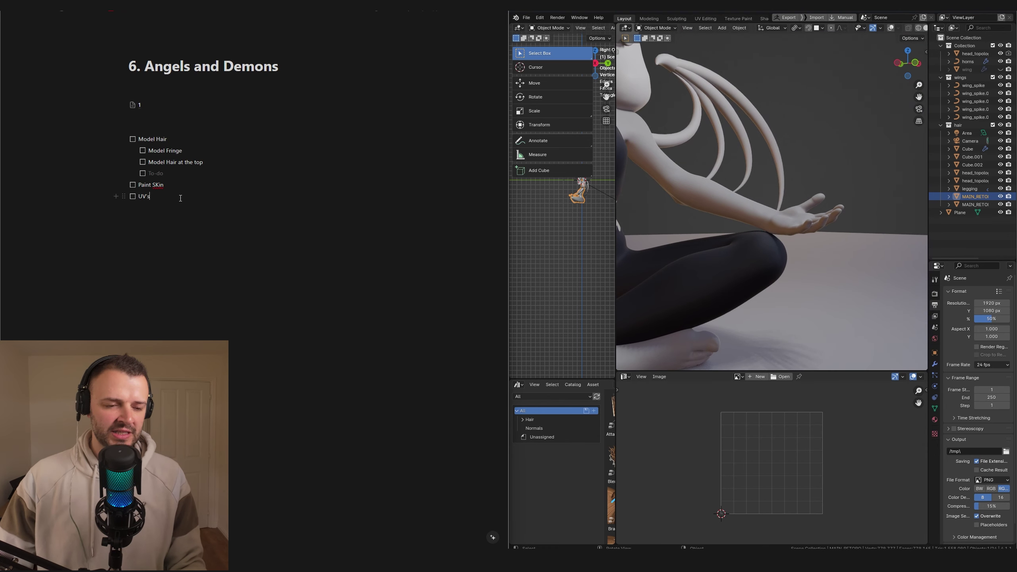
pyautogui.press('Return')
pyautogui.press('Return')
pyautogui.press('Return')
pyautogui.press('Return')
pyautogui.press('Return')
pyautogui.press('Return')
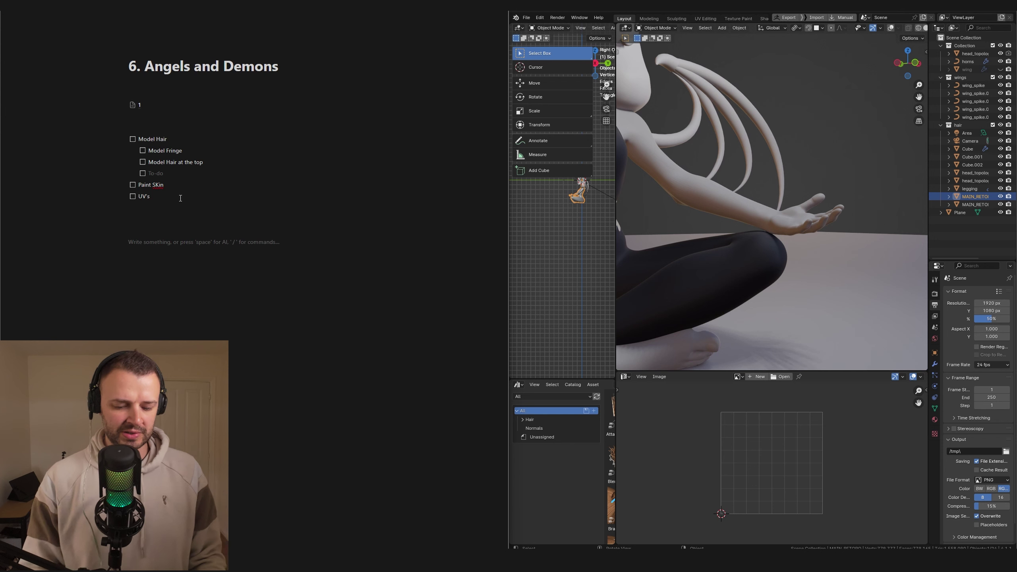
pyautogui.write('[]')
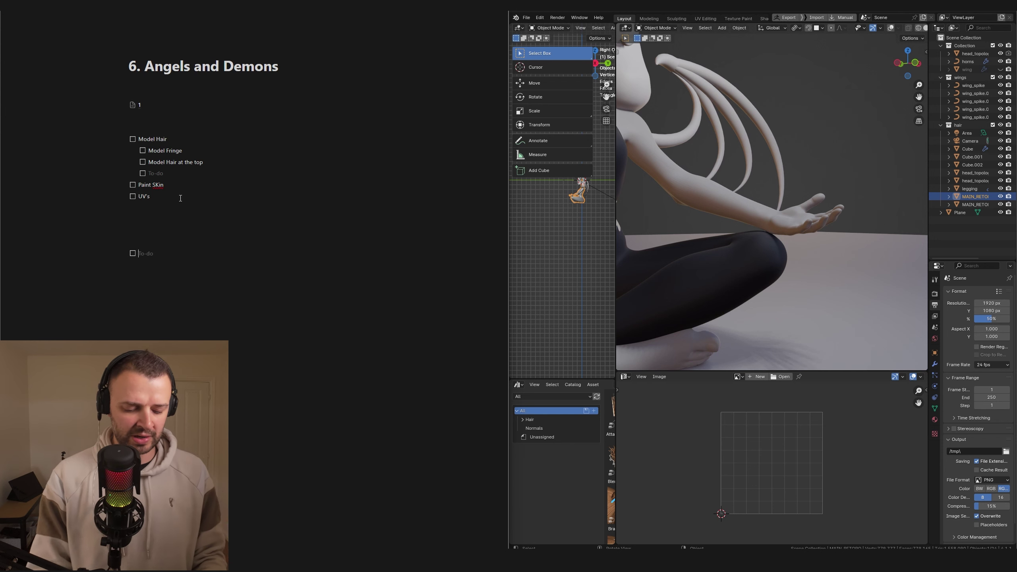
pyautogui.write('Rig Fingers')
# - Add the to-dos "Weight paint fingers / hand" and "Pose fingers / hand" under "Rig Fingers"
pyautogui.press('Return')
pyautogui.write('Weight paint')
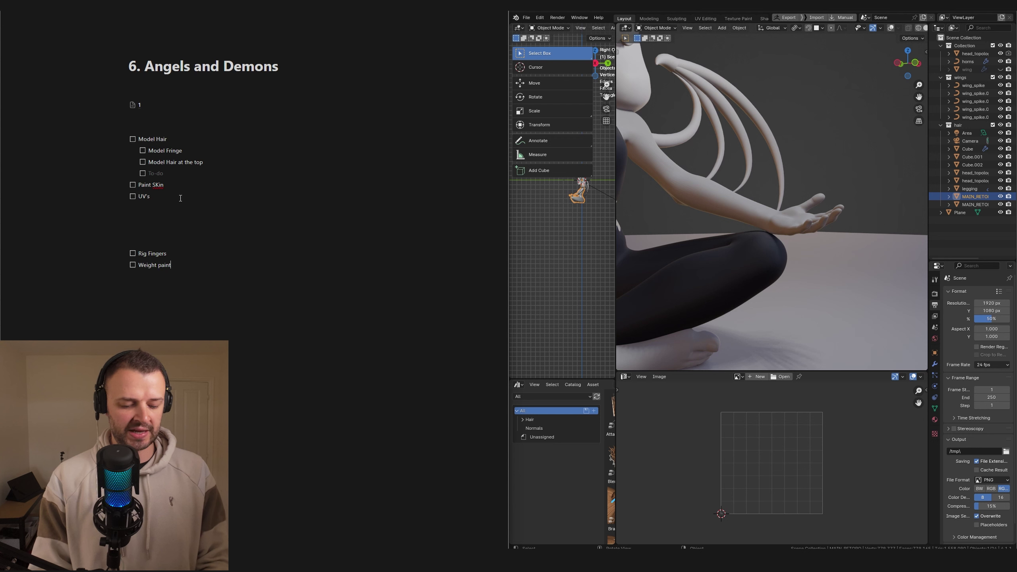
pyautogui.write(' fingers')
pyautogui.press('Return')
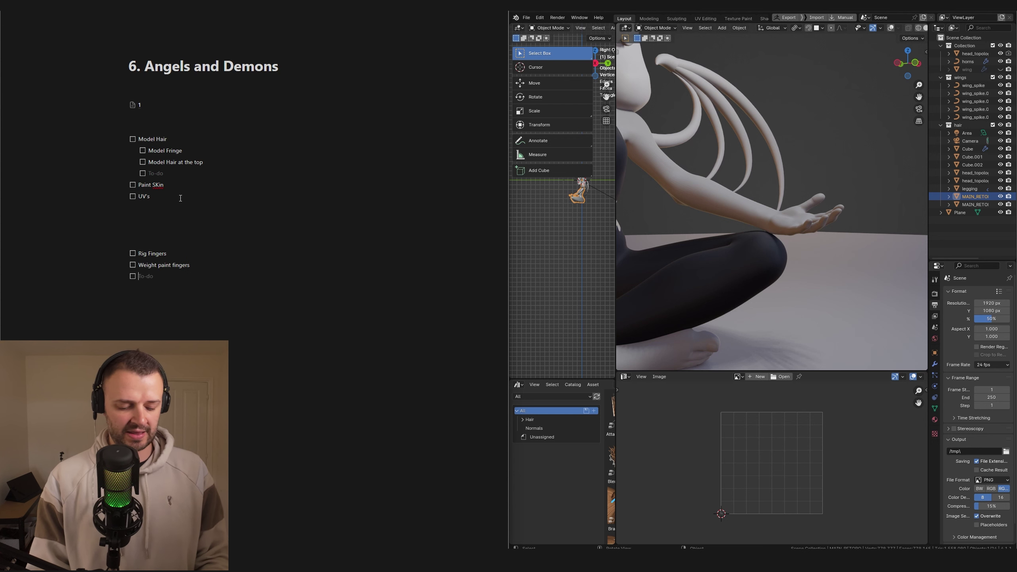
pyautogui.write('Pose fing')
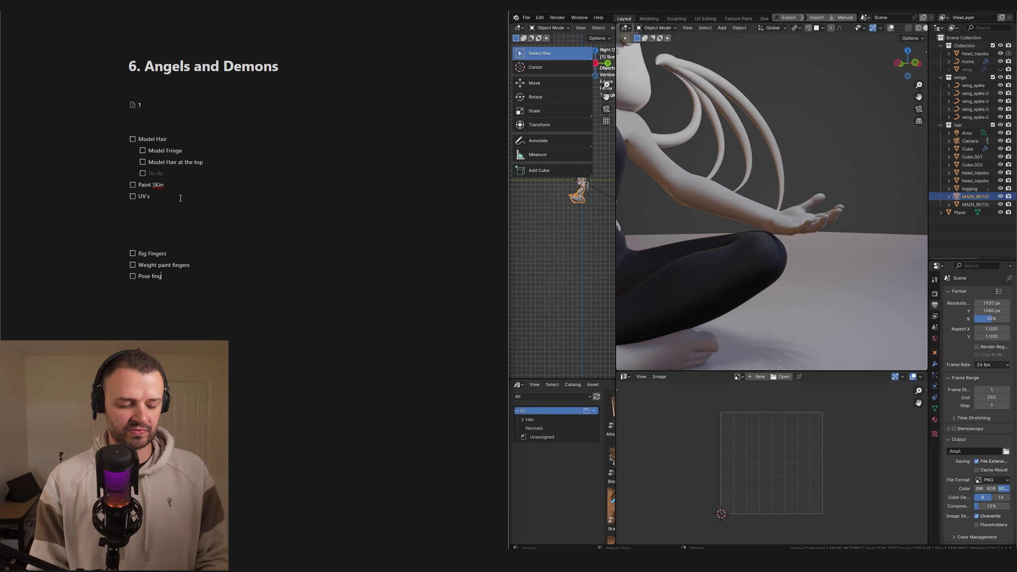
pyautogui.write('ers / hand / hand')
# - Add the to-do "Horns" in the gap between "UV's" and "Rig Fingers"
pyautogui.click(175, 220)
pyautogui.write('[]')
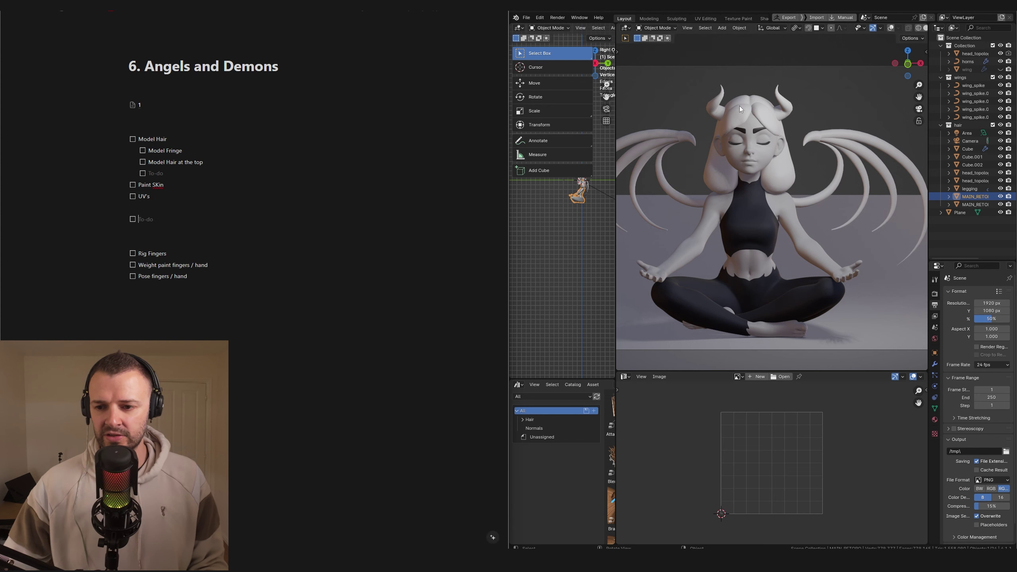
pyautogui.click(779, 106)
pyautogui.write('Horns')
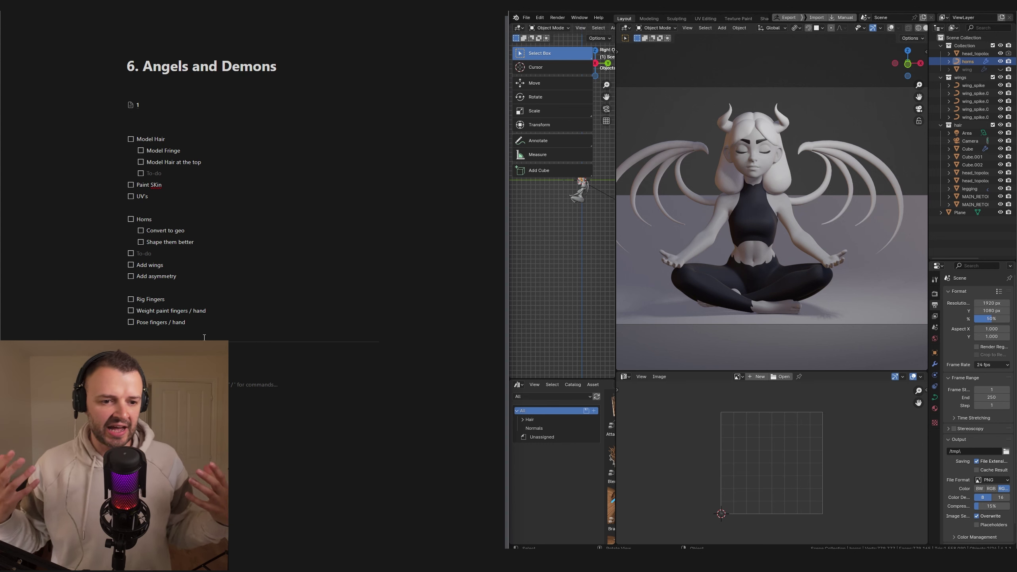
pyautogui.click(159, 183)
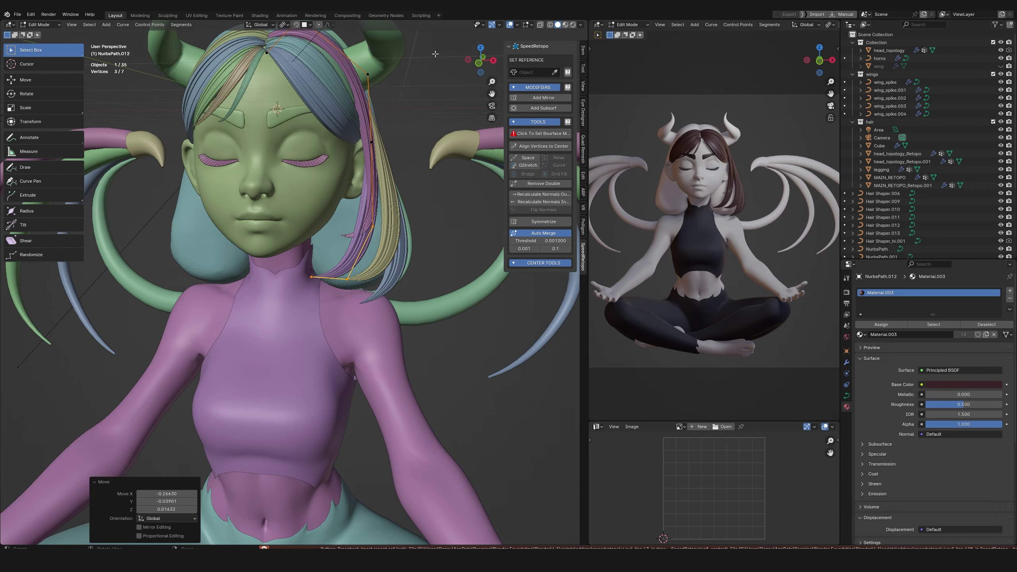
# - In Blender, reshape a long hair strand beside the face by moving its selected curve control points
pyautogui.moveTo(433, 84); pyautogui.dragTo(280, 346)
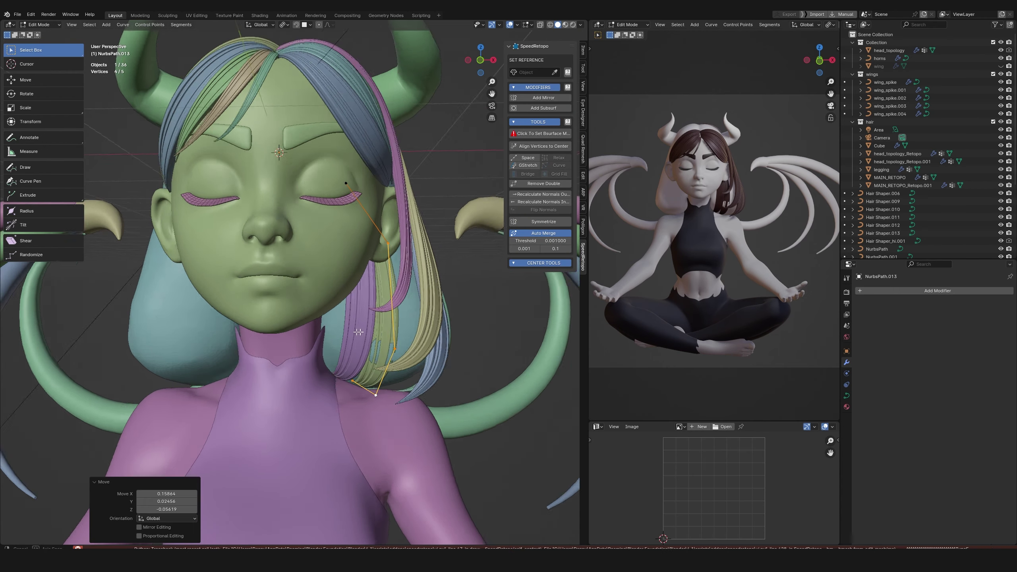
pyautogui.press('g')
pyautogui.click(176, 423)
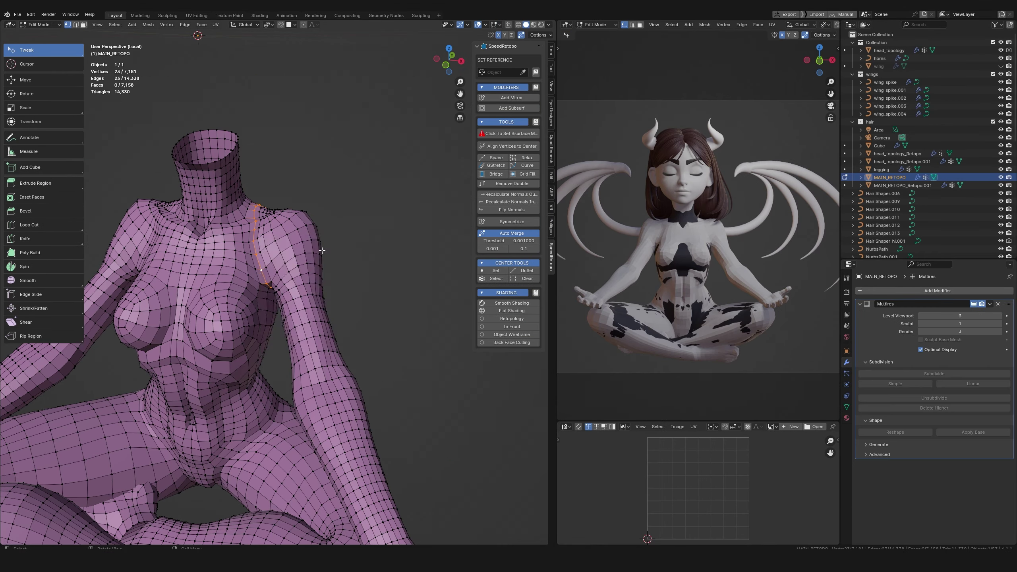
# - Mark the selected edge loop around the body mesh's shoulder as a UV seam
pyautogui.press('u')
pyautogui.click(284, 333)
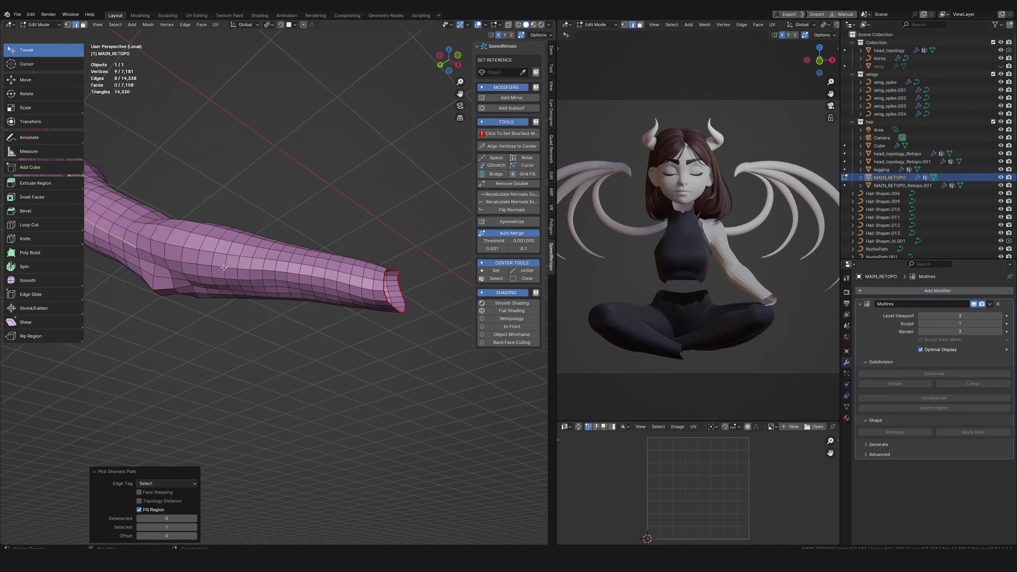
pyautogui.moveTo(224, 267); pyautogui.dragTo(256, 252, button='middle')
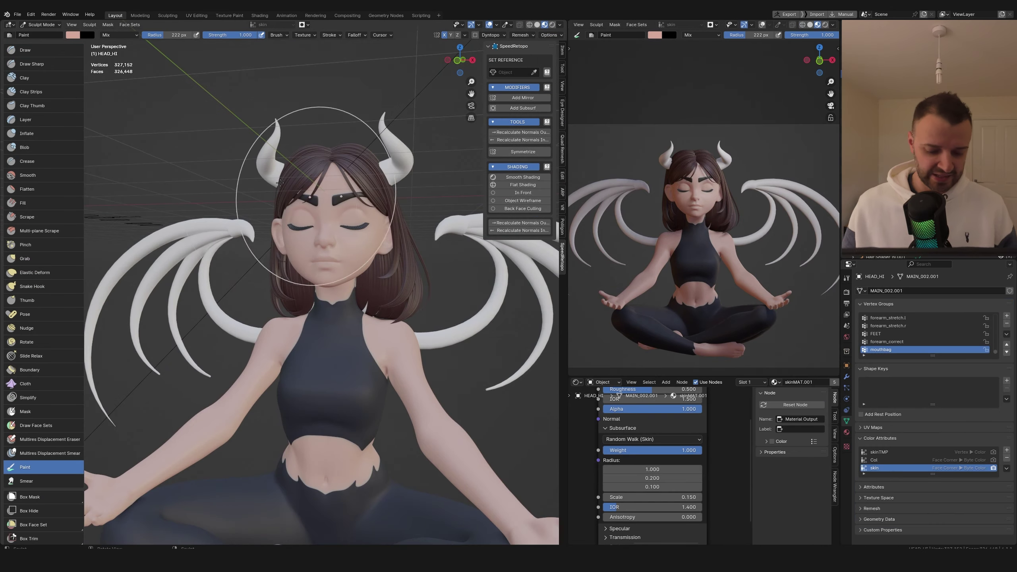
# - Hide the viewport sidebar and examine the character's painted skin in both views along with the skinMAT.001 shader nodes
pyautogui.press('n')
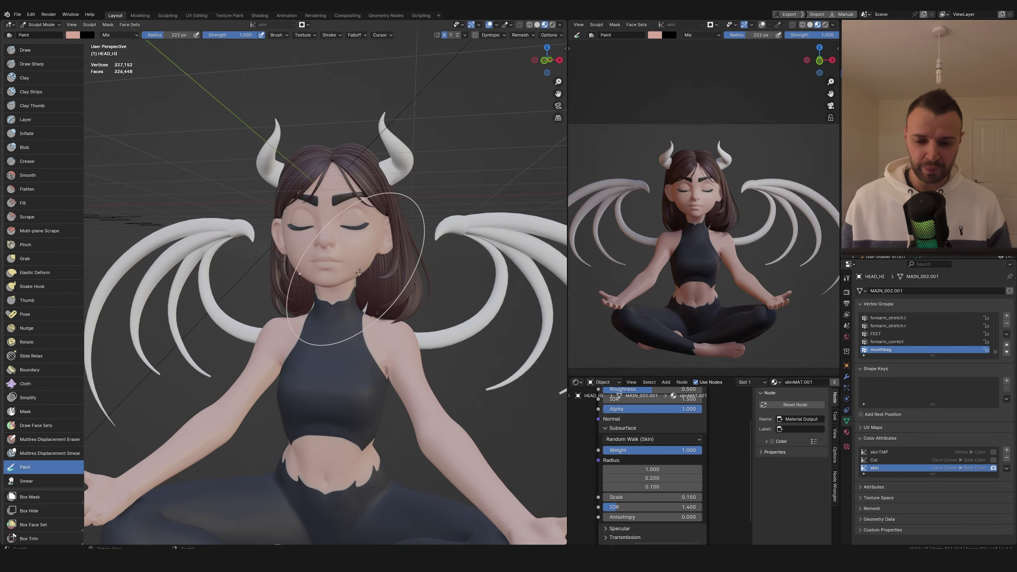
pyautogui.scroll(-5, 632, 467)
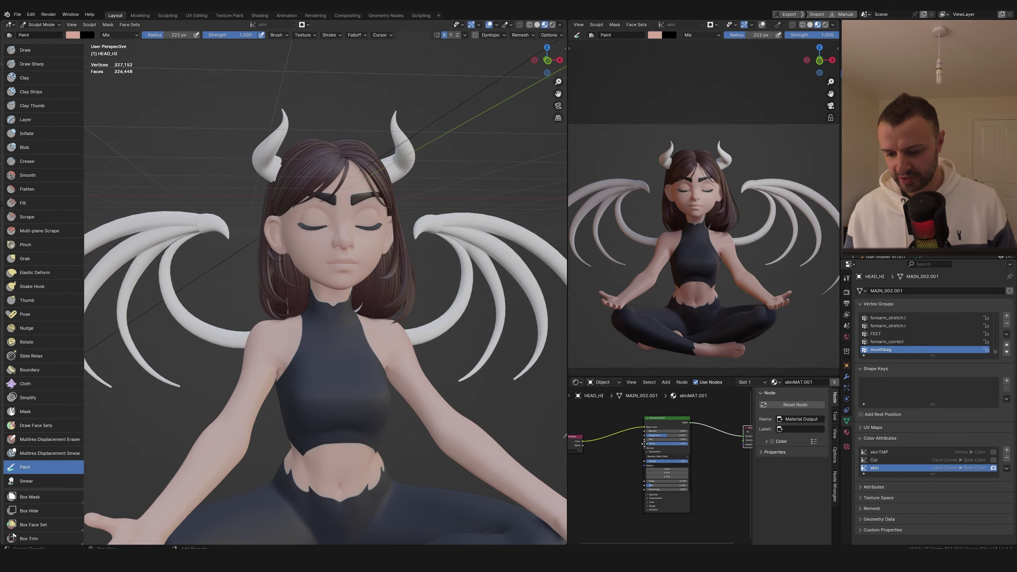
pyautogui.moveTo(642, 458); pyautogui.dragTo(707, 489, button='middle')
pyautogui.moveTo(360, 281); pyautogui.dragTo(377, 296, button='middle')
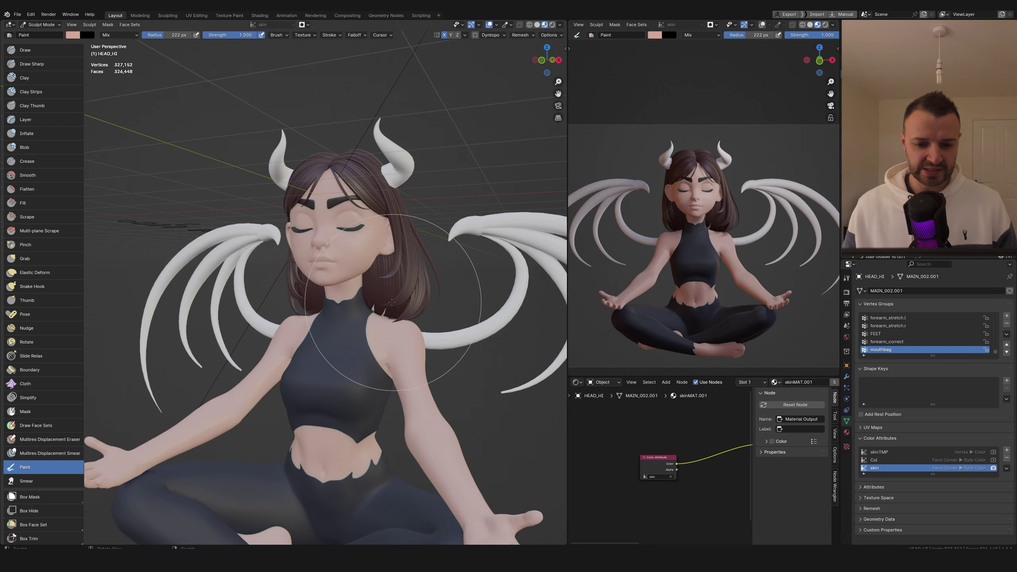
pyautogui.scroll(4, 377, 291)
pyautogui.scroll(-6, 377, 291)
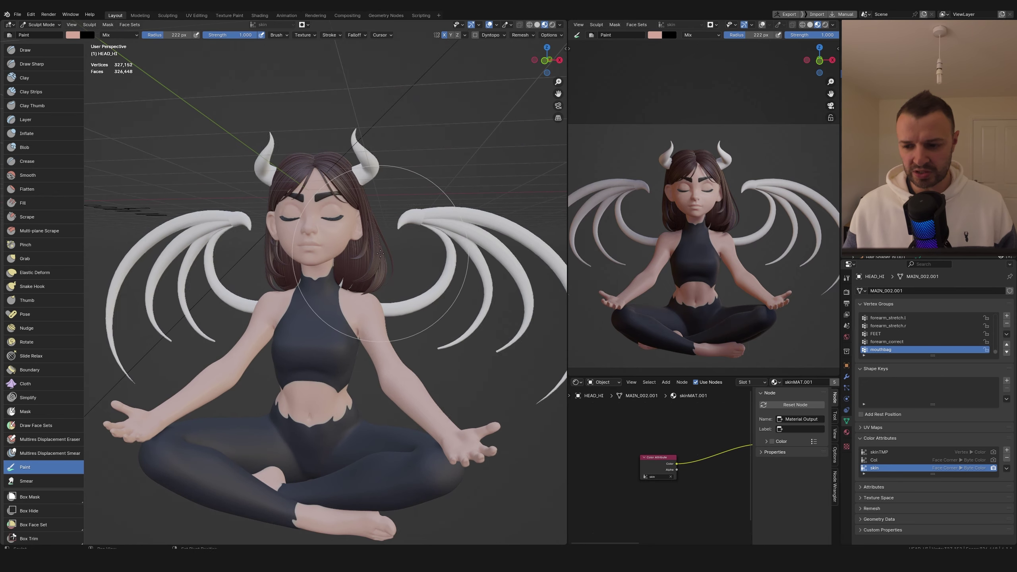
pyautogui.scroll(2, 336, 260)
pyautogui.scroll(4, 680, 248)
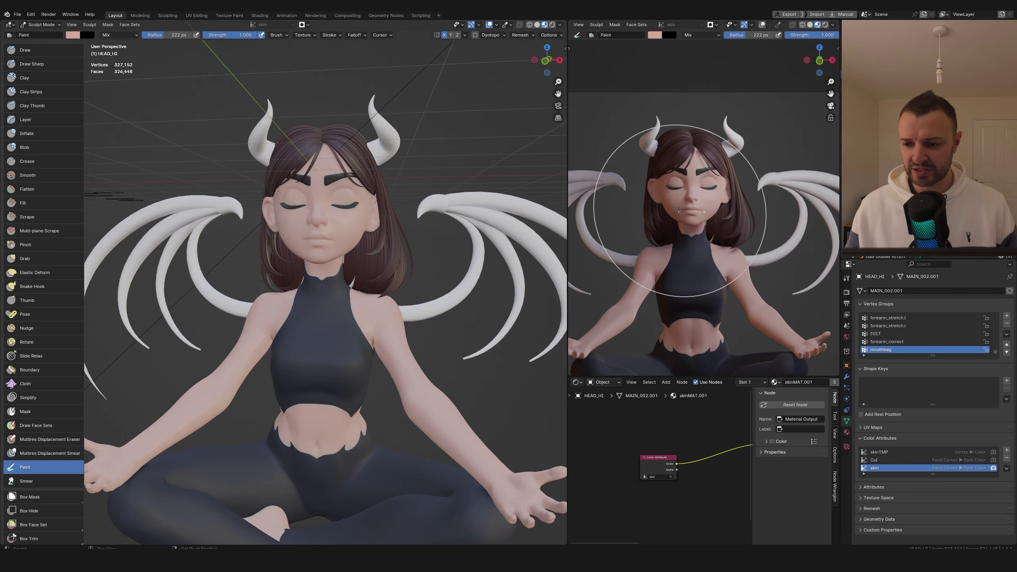
pyautogui.scroll(-3, 641, 461)
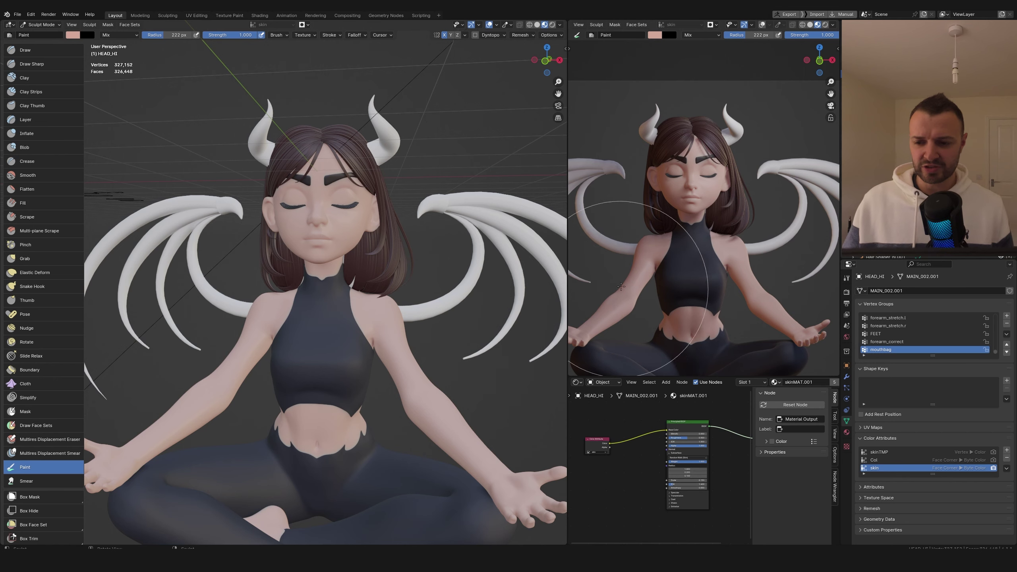
# - Set the paint colour to bright red and the brush radius to 99 px, and try a blush stroke across the cheek
pyautogui.scroll(3, 684, 242)
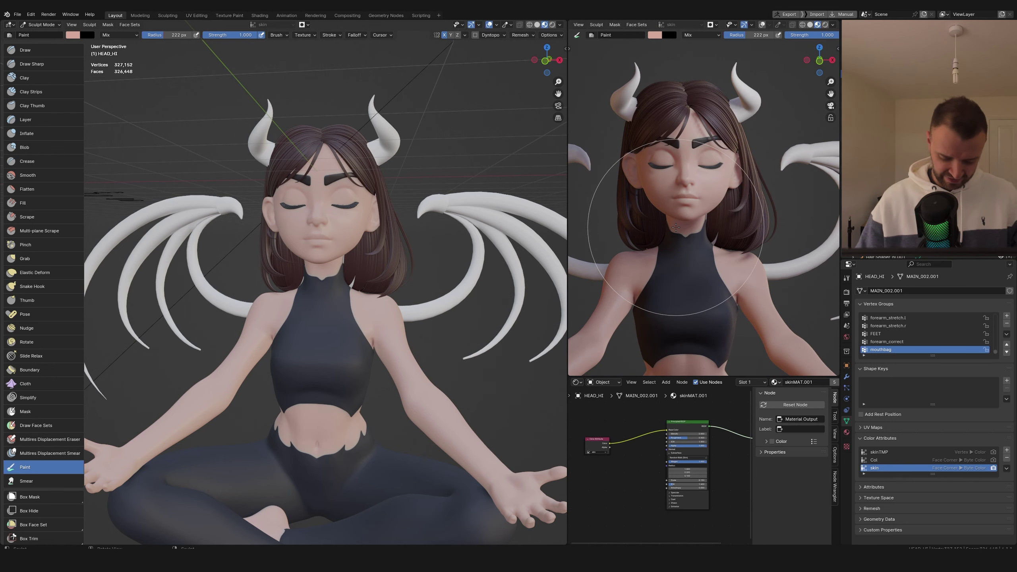
pyautogui.scroll(4, 374, 244)
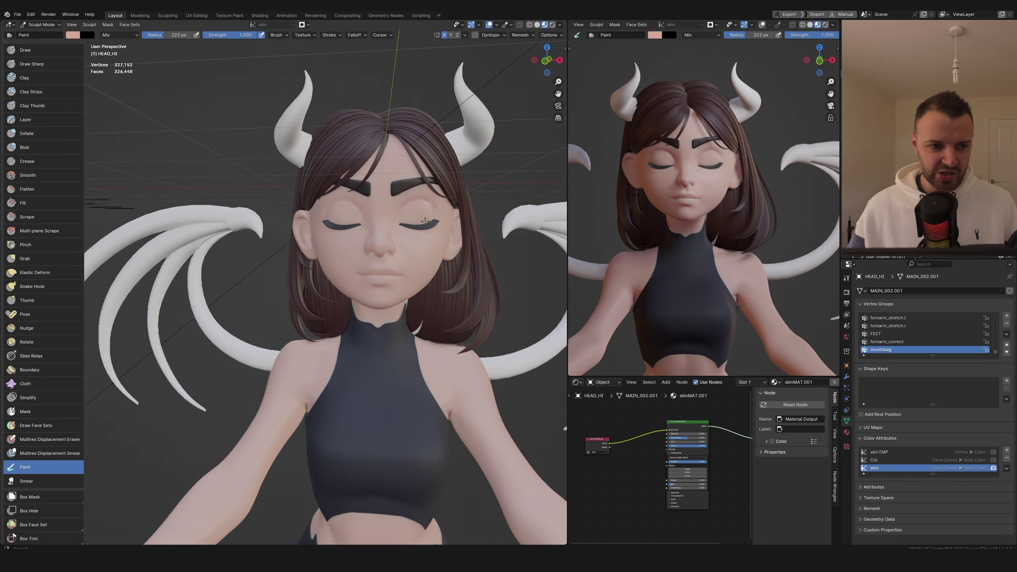
pyautogui.click(73, 35)
pyautogui.click(100, 112)
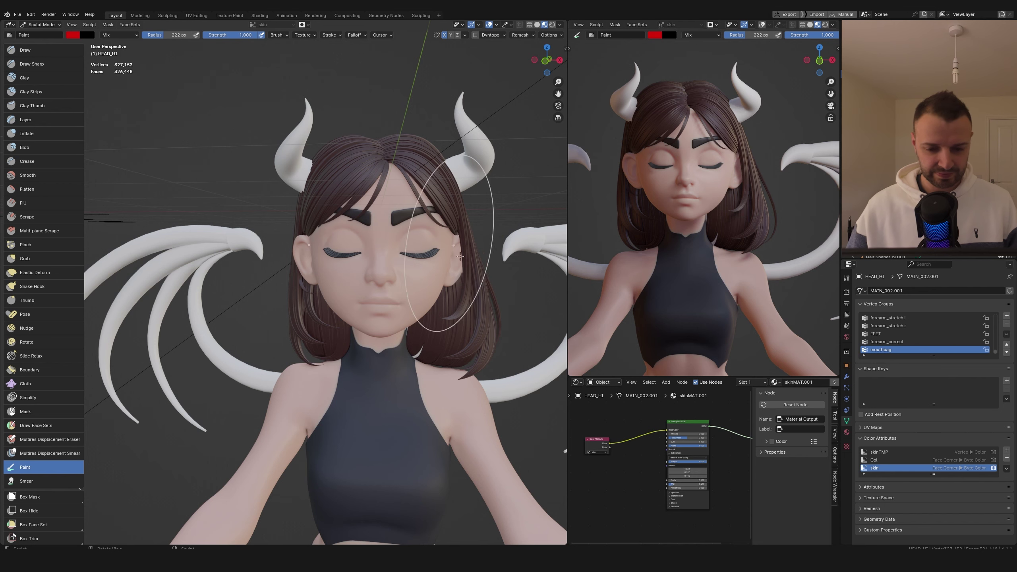
pyautogui.scroll(3, 400, 249)
pyautogui.moveTo(401, 248)
pyautogui.mouseDown(button='middle')
pyautogui.moveTo(439, 258)
pyautogui.moveTo(367, 268)
pyautogui.mouseUp(button='middle')
pyautogui.press('f')
pyautogui.click(412, 260)
pyautogui.moveTo(376, 289); pyautogui.dragTo(411, 277)
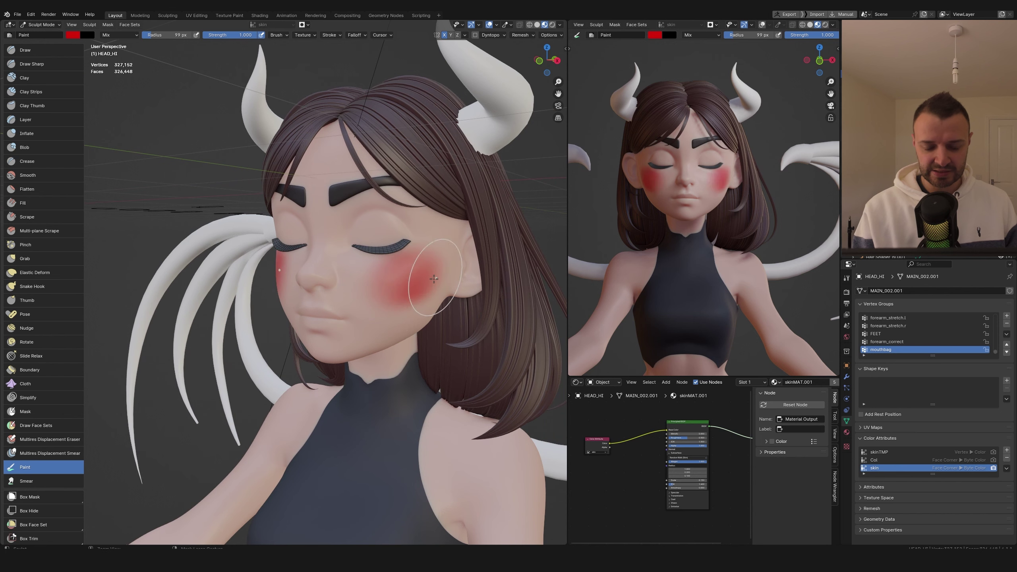
# - Undo the blush stroke, set the brush strength to 0.424 and repaint a softer blush on the cheeks
pyautogui.hotkey('ctrl', 'z')
pyautogui.moveTo(250, 35); pyautogui.dragTo(227, 35)
pyautogui.moveTo(380, 304); pyautogui.dragTo(419, 281)
pyautogui.moveTo(419, 280); pyautogui.dragTo(461, 284, button='middle')
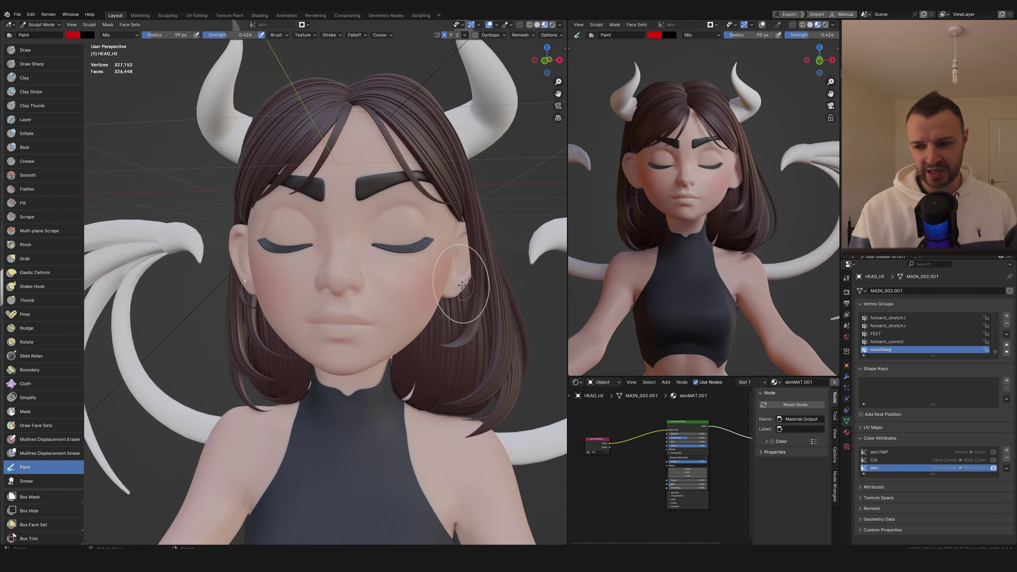
pyautogui.scroll(-4, 716, 192)
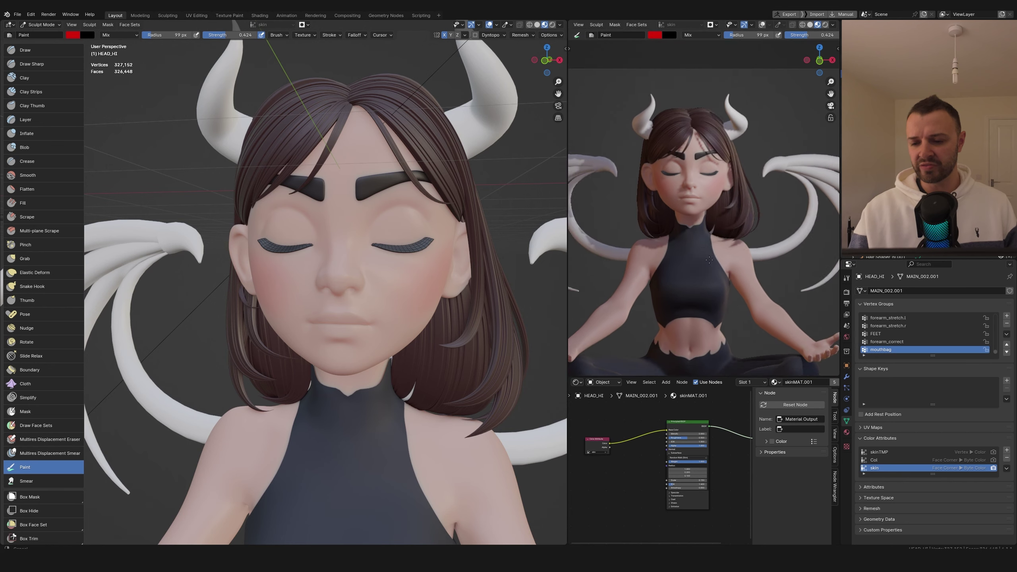
# - Switch to Object Mode, move the area light beside the character's head and scale it up by 1.247
pyautogui.scroll(-12, 283, 268)
pyautogui.hotkey('ctrl', 'Tab')
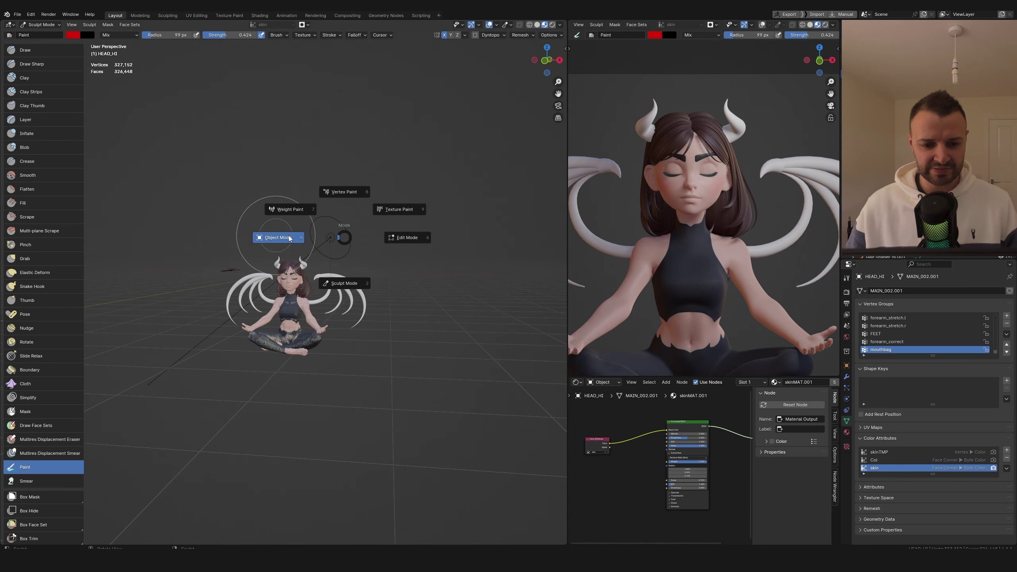
pyautogui.click(273, 234)
pyautogui.click(324, 250)
pyautogui.press('g')
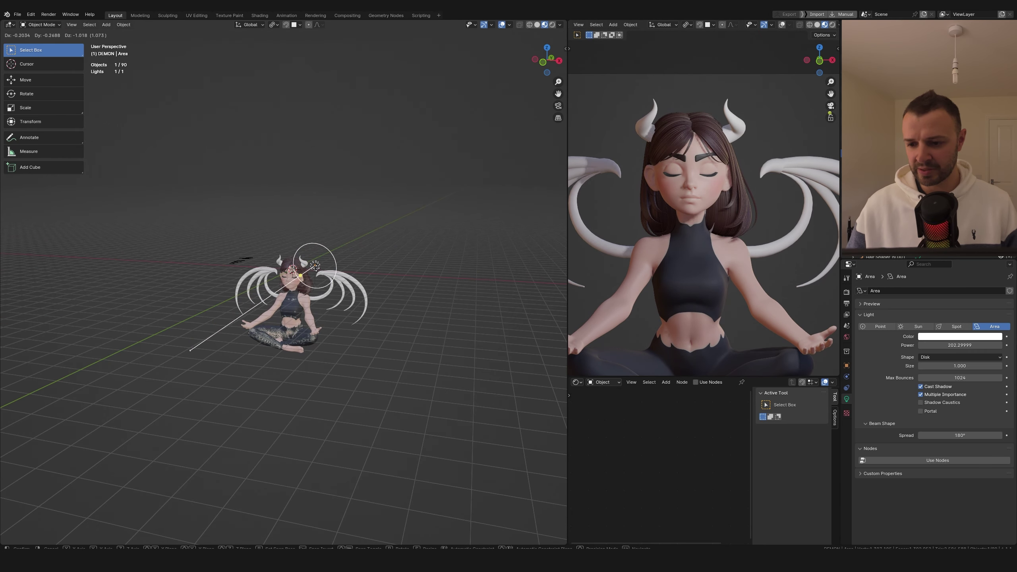
pyautogui.click(317, 271)
pyautogui.moveTo(317, 272)
pyautogui.mouseDown(button='middle')
pyautogui.moveTo(332, 305)
pyautogui.moveTo(314, 247)
pyautogui.mouseUp(button='middle')
pyautogui.press('g')
pyautogui.click(319, 249)
pyautogui.press('s')
pyautogui.click(337, 245)
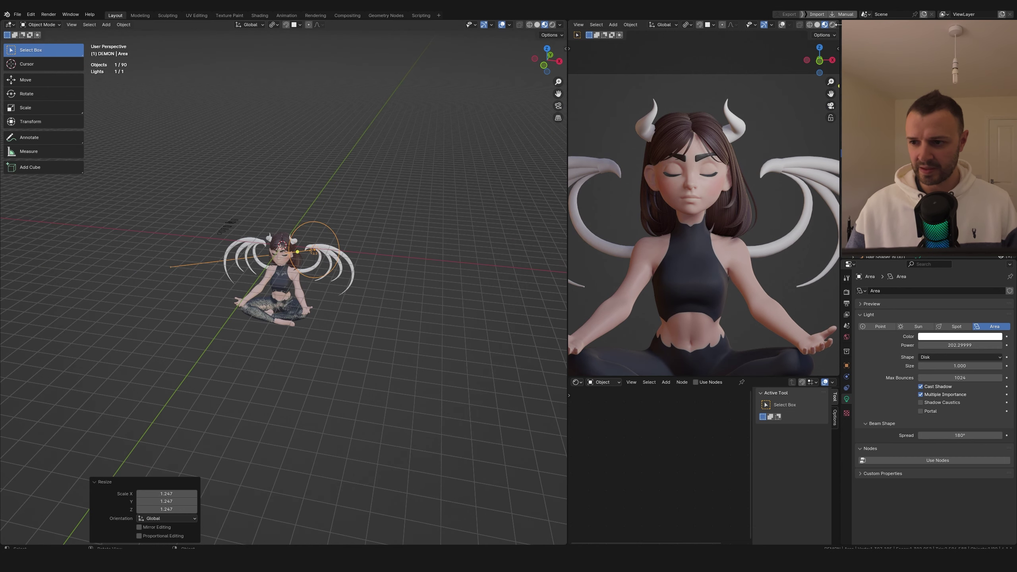
# - Adjust the environment lighting strength in the second viewport's shading options
pyautogui.moveTo(834, 26); pyautogui.dragTo(754, 21, button='middle')
pyautogui.click(833, 25)
pyautogui.moveTo(800, 121); pyautogui.dragTo(761, 122)
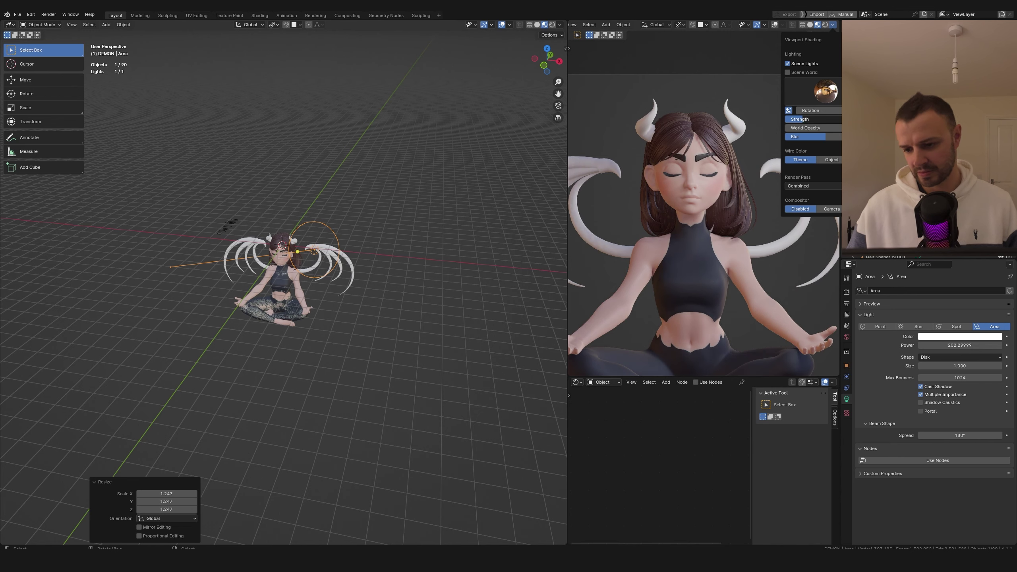
pyautogui.scroll(4, 681, 203)
pyautogui.scroll(3, 314, 277)
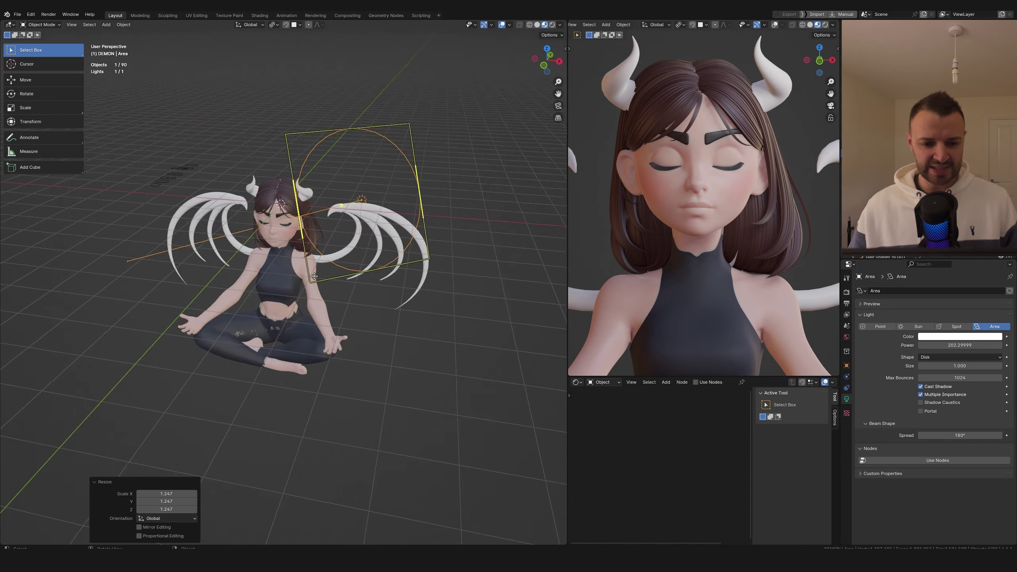
# - Return the head mesh to Sculpt Mode and set the Paint brush radius to 85 px
pyautogui.scroll(6, 314, 277)
pyautogui.click(337, 221)
pyautogui.hotkey('ctrl', 'Tab')
pyautogui.click(360, 277)
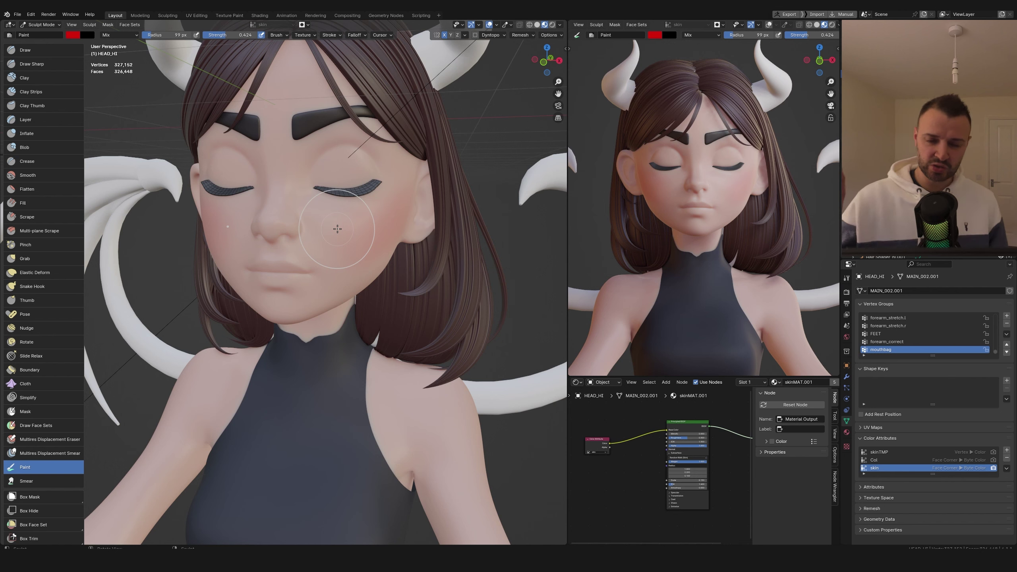
pyautogui.keyDown('shift'); pyautogui.moveTo(357, 225); pyautogui.dragTo(390, 197, button='middle'); pyautogui.keyUp('shift')
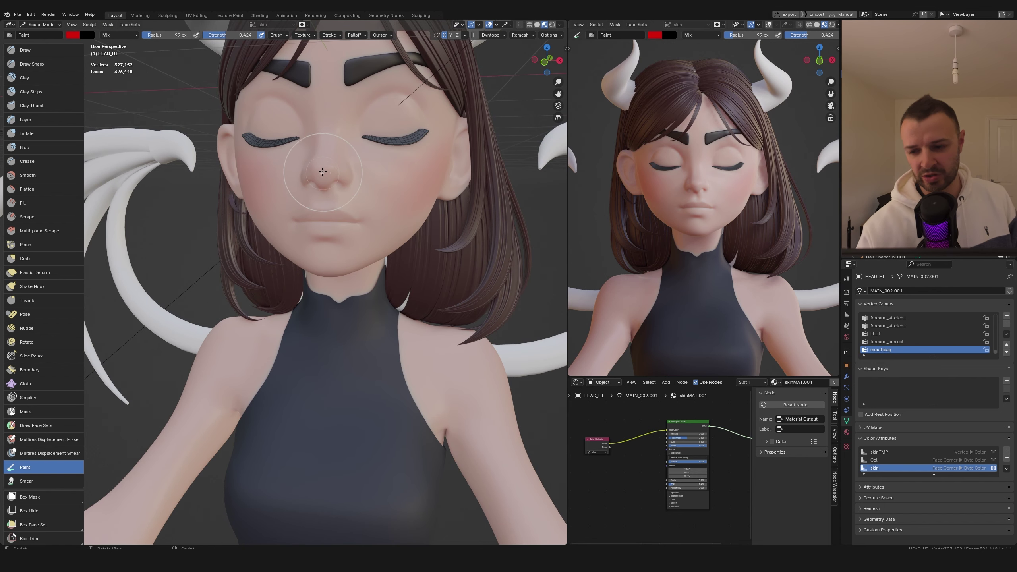
pyautogui.moveTo(324, 173); pyautogui.dragTo(280, 169, button='middle')
pyautogui.keyDown('shift'); pyautogui.moveTo(364, 208); pyautogui.dragTo(415, 188, button='middle'); pyautogui.keyUp('shift')
pyautogui.press('f')
pyautogui.click(410, 250)
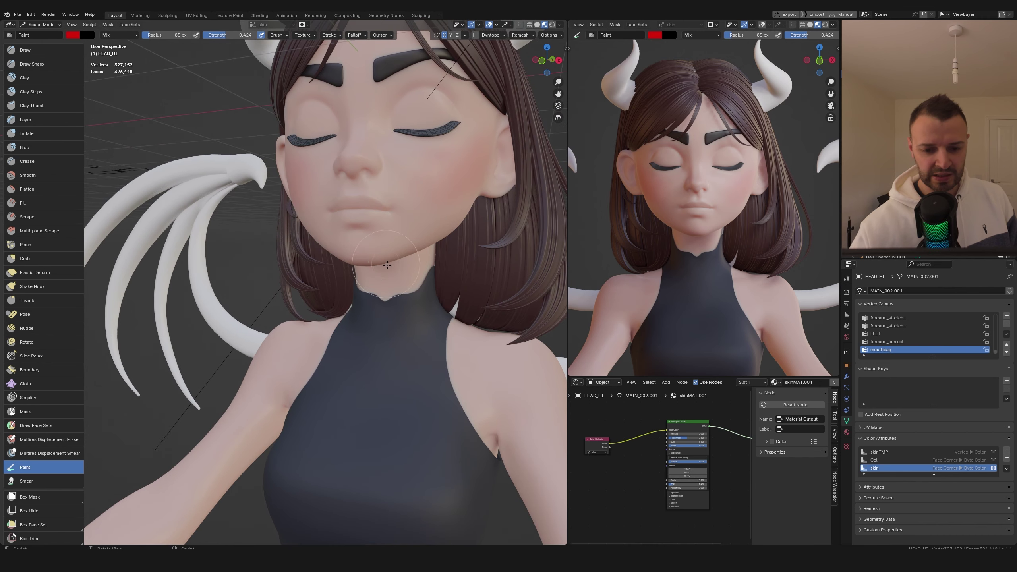
# - Paint both lips red, reducing the brush radius to 52 px, and soften the paint colour to a less saturated red
pyautogui.scroll(6, 391, 257)
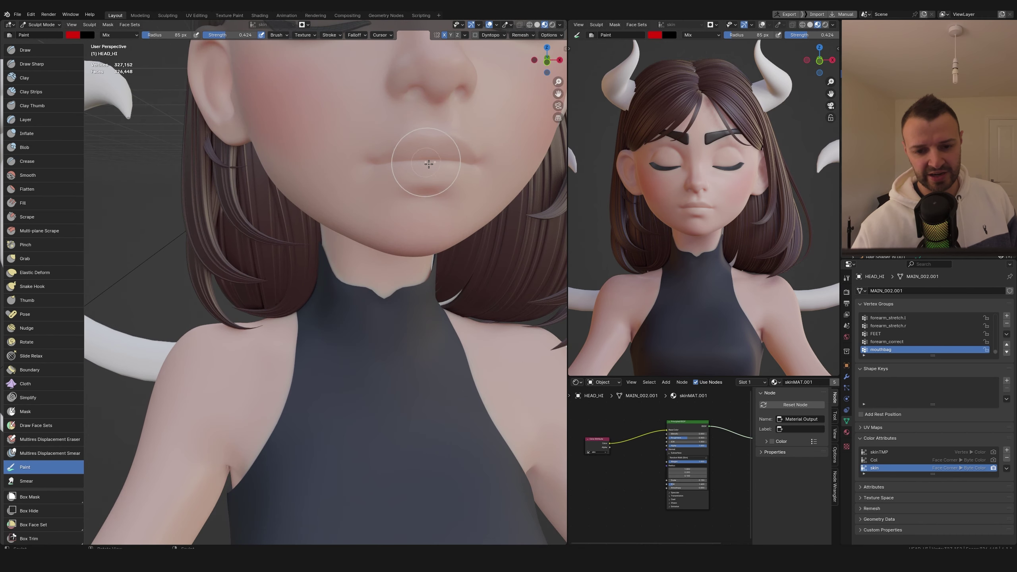
pyautogui.press('f')
pyautogui.click(401, 203)
pyautogui.moveTo(408, 201)
pyautogui.mouseDown()
pyautogui.moveTo(440, 185)
pyautogui.moveTo(438, 194)
pyautogui.mouseUp()
pyautogui.moveTo(440, 189); pyautogui.dragTo(433, 182, button='middle')
pyautogui.press('f')
pyautogui.click(420, 182)
pyautogui.press('f')
pyautogui.click(393, 184)
pyautogui.moveTo(378, 188); pyautogui.dragTo(386, 179)
pyautogui.rightClick(447, 185)
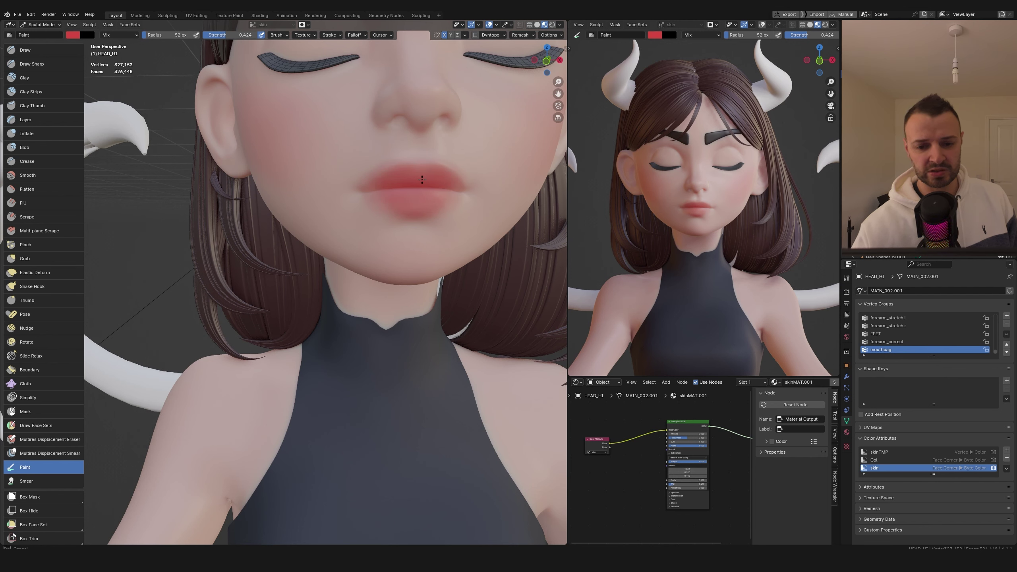
# - Sample the surrounding skin colour and paint around the mouth to clean up the lips' outline
pyautogui.moveTo(455, 192); pyautogui.dragTo(474, 174, button='middle')
pyautogui.hotkey('shift', 'x')
pyautogui.keyDown('shift'); pyautogui.moveTo(467, 214); pyautogui.dragTo(468, 225, button='middle'); pyautogui.keyUp('shift')
pyautogui.moveTo(422, 218); pyautogui.dragTo(403, 214)
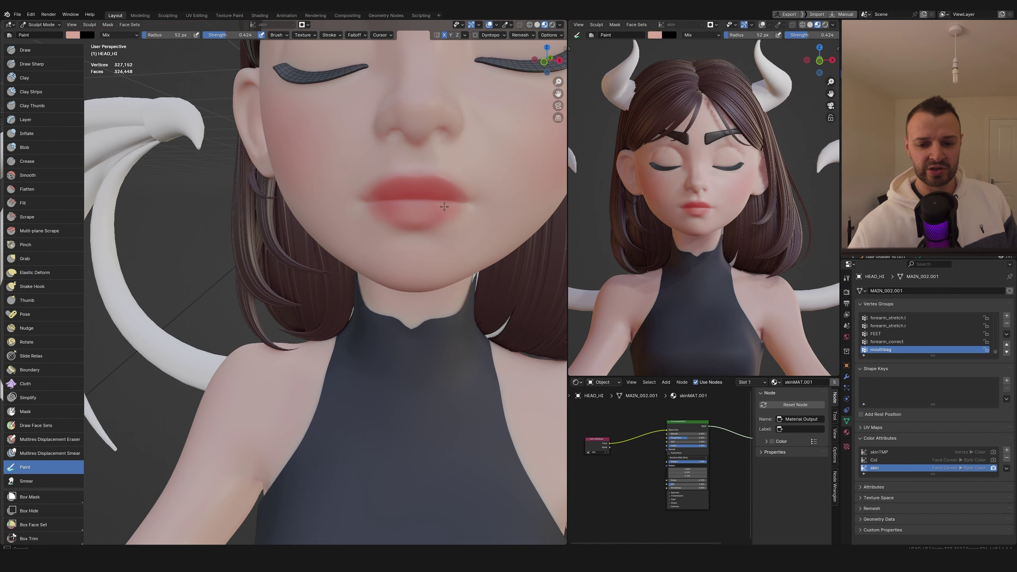
pyautogui.moveTo(420, 207)
pyautogui.mouseDown(button='middle')
pyautogui.moveTo(402, 199)
pyautogui.moveTo(438, 207)
pyautogui.moveTo(427, 209)
pyautogui.moveTo(470, 195)
pyautogui.moveTo(446, 190)
pyautogui.moveTo(450, 214)
pyautogui.moveTo(415, 224)
pyautogui.moveTo(446, 206)
pyautogui.mouseUp(button='middle')
pyautogui.hotkey('shift', 'x')
pyautogui.scroll(2, 461, 209)
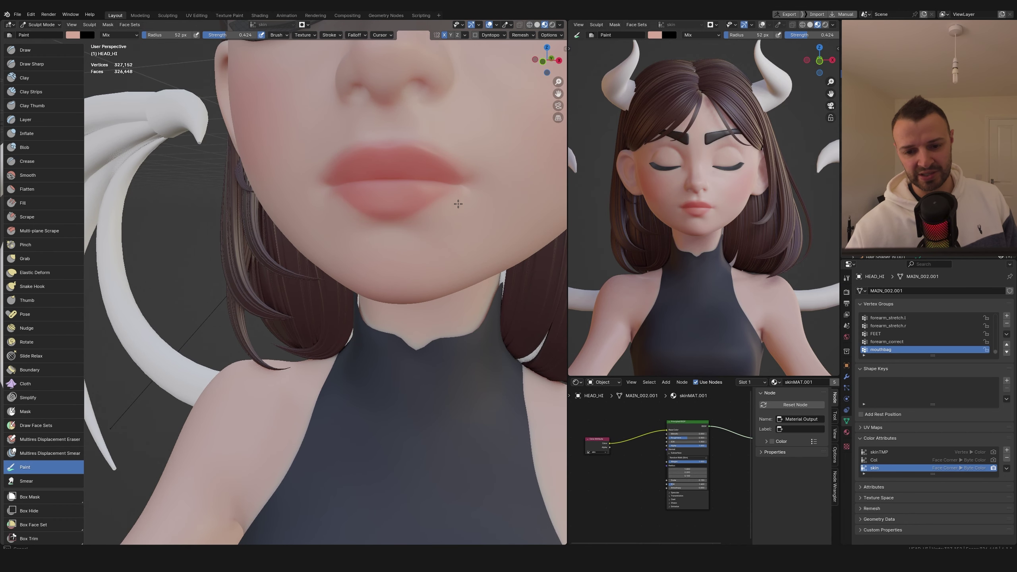
# - Sample the lip colour and refine the lip shape with a 41 px brush
pyautogui.moveTo(457, 205)
pyautogui.mouseDown(button='middle')
pyautogui.moveTo(424, 190)
pyautogui.moveTo(424, 164)
pyautogui.moveTo(446, 196)
pyautogui.moveTo(420, 186)
pyautogui.mouseUp(button='middle')
pyautogui.press('s')
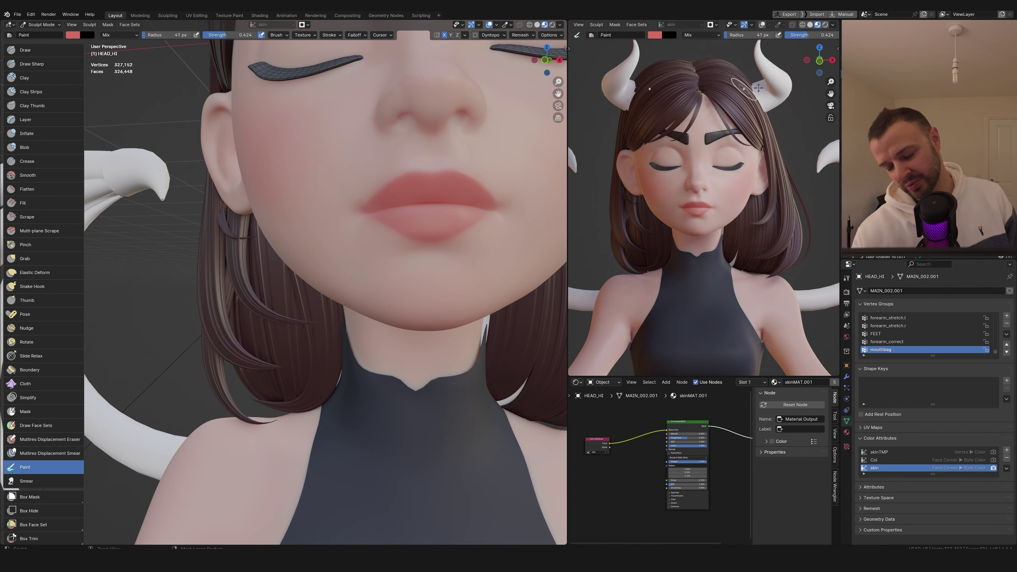
pyautogui.scroll(-5, 759, 87)
pyautogui.moveTo(410, 187); pyautogui.dragTo(411, 203, button='middle')
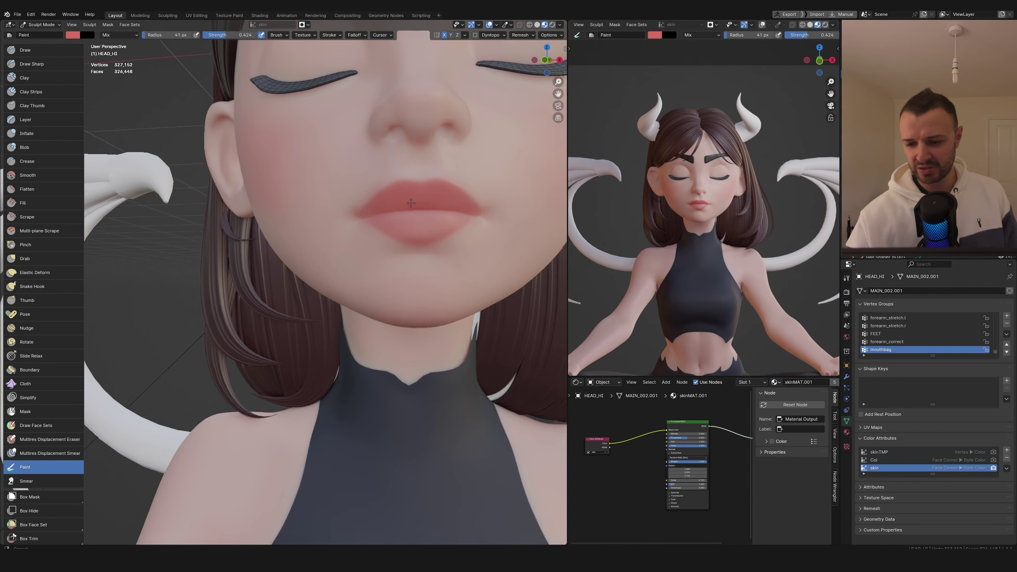
# - Choose a more saturated red, set the brush radius to 51 px and deepen the colour of the lips
pyautogui.scroll(3, 411, 203)
pyautogui.rightClick(486, 131)
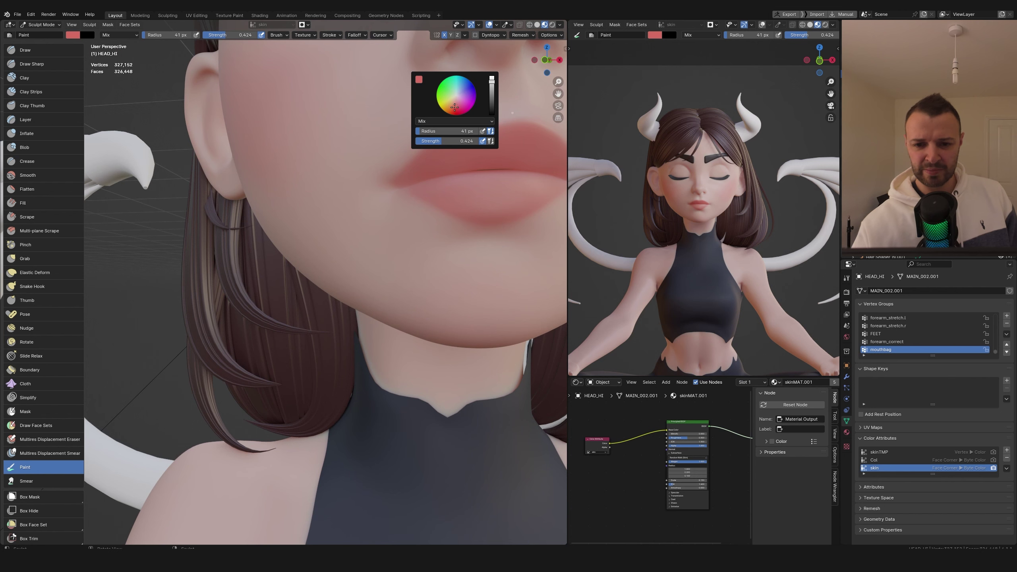
pyautogui.scroll(-2, 415, 209)
pyautogui.press('f')
pyautogui.click(511, 191)
pyautogui.scroll(-1, 442, 192)
pyautogui.moveTo(412, 193); pyautogui.dragTo(416, 197)
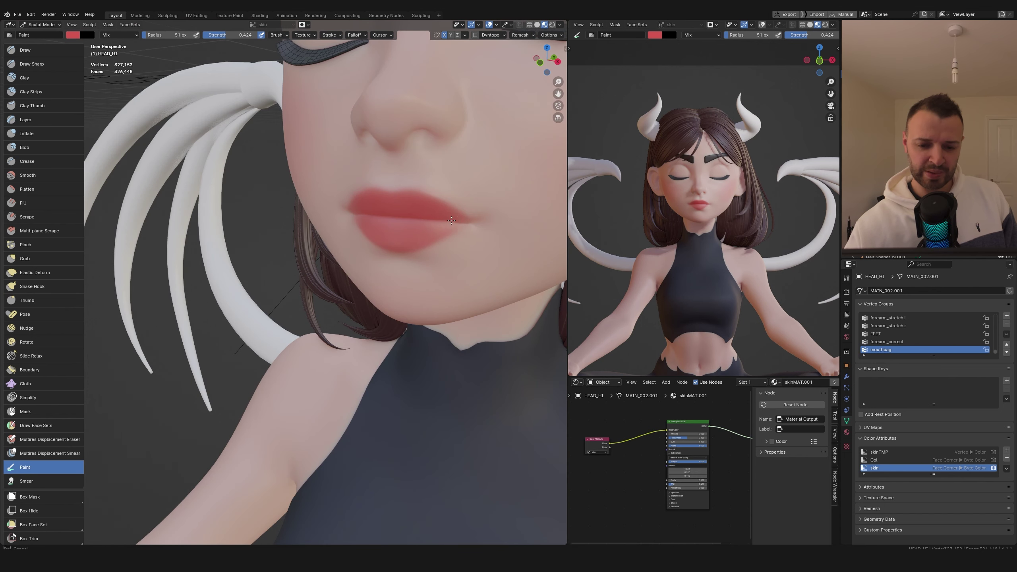
# - Sample the skin colour, set the brush radius to 99 px and lighten the middle of the lower lip
pyautogui.moveTo(451, 220)
pyautogui.mouseDown(button='middle')
pyautogui.moveTo(477, 211)
pyautogui.moveTo(460, 202)
pyautogui.mouseUp(button='middle')
pyautogui.scroll(-1, 440, 211)
pyautogui.press('s')
pyautogui.press('f')
pyautogui.click(361, 207)
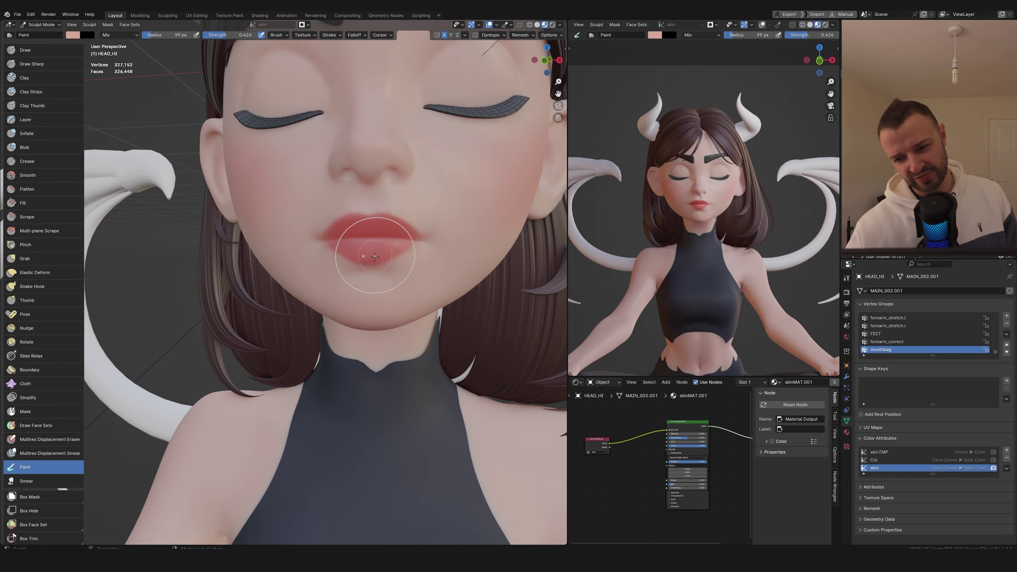
pyautogui.moveTo(380, 260); pyautogui.dragTo(365, 255, button='middle')
pyautogui.moveTo(359, 257); pyautogui.dragTo(366, 254)
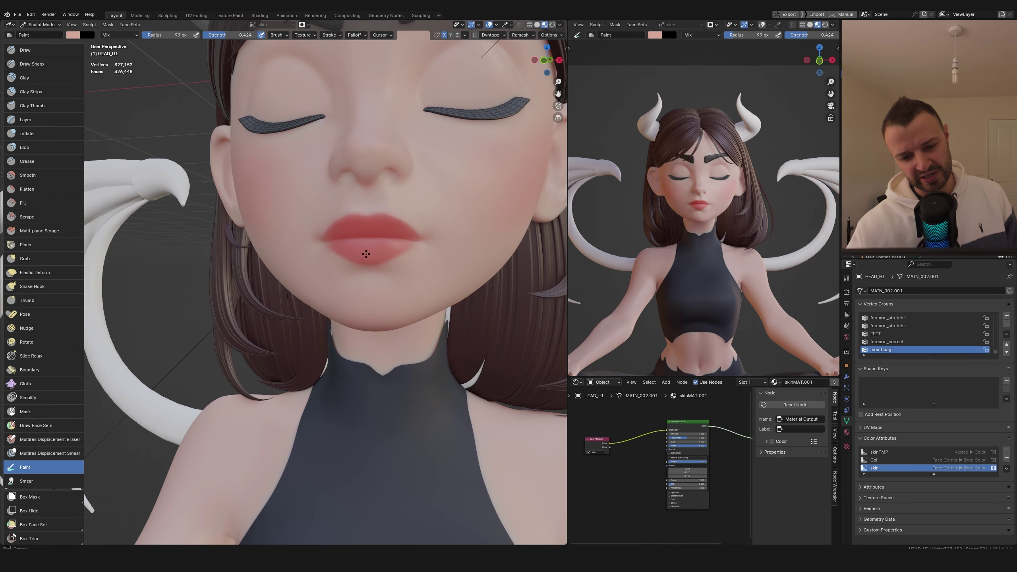
# - Set the brush to 72 px radius and 0.115 strength, and blend the skin tone gently over the lips
pyautogui.moveTo(379, 235); pyautogui.dragTo(368, 241, button='middle')
pyautogui.press('f')
pyautogui.click(413, 231)
pyautogui.moveTo(414, 231); pyautogui.dragTo(352, 238)
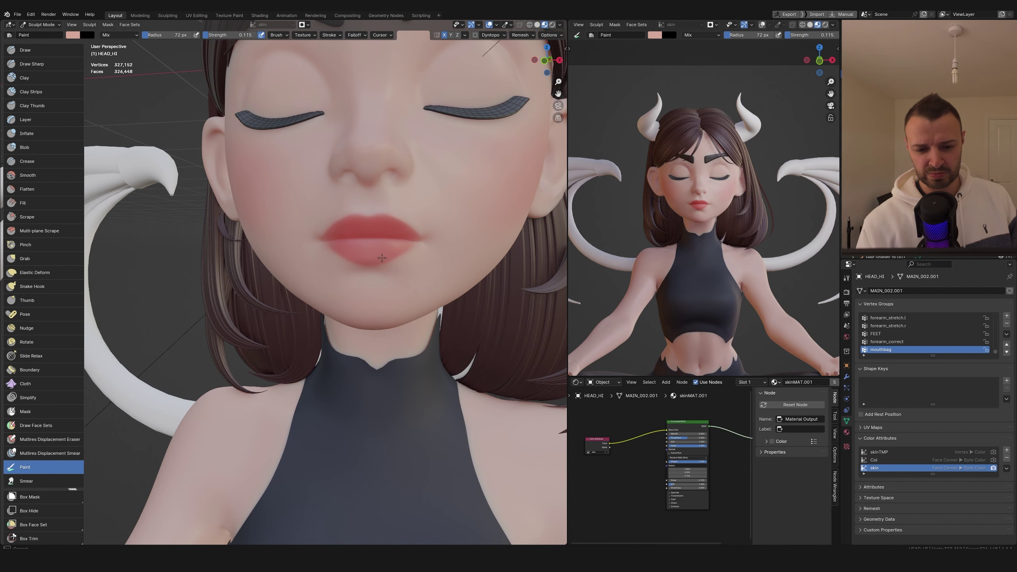
pyautogui.moveTo(367, 261); pyautogui.dragTo(388, 255)
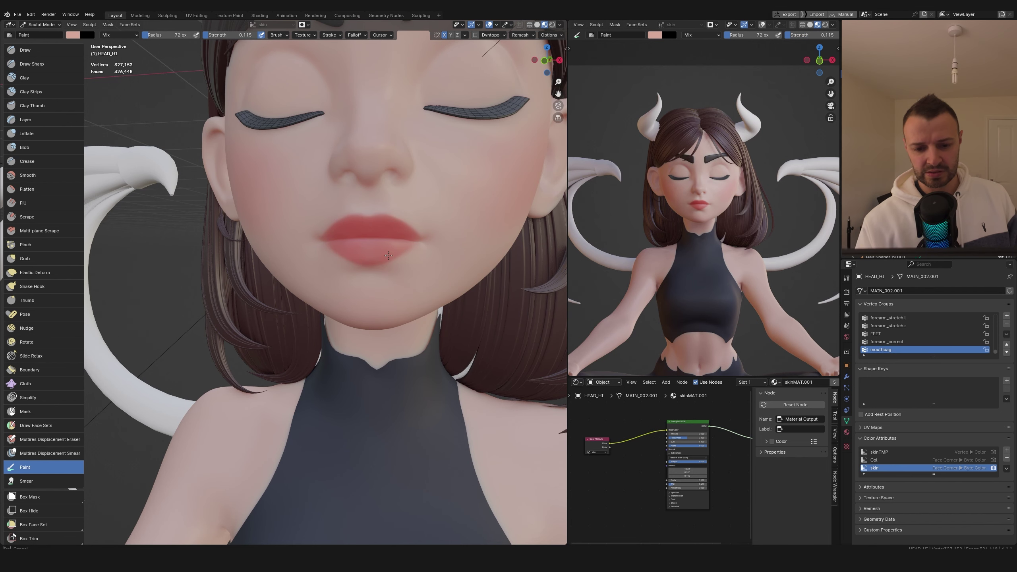
# - Sample the lip red and tint both eyelids with an 80 px brush at 0.468 strength
pyautogui.press('s')
pyautogui.moveTo(399, 257)
pyautogui.mouseDown(button='middle')
pyautogui.moveTo(368, 228)
pyautogui.moveTo(411, 230)
pyautogui.moveTo(435, 219)
pyautogui.mouseUp(button='middle')
pyautogui.scroll(1, 401, 214)
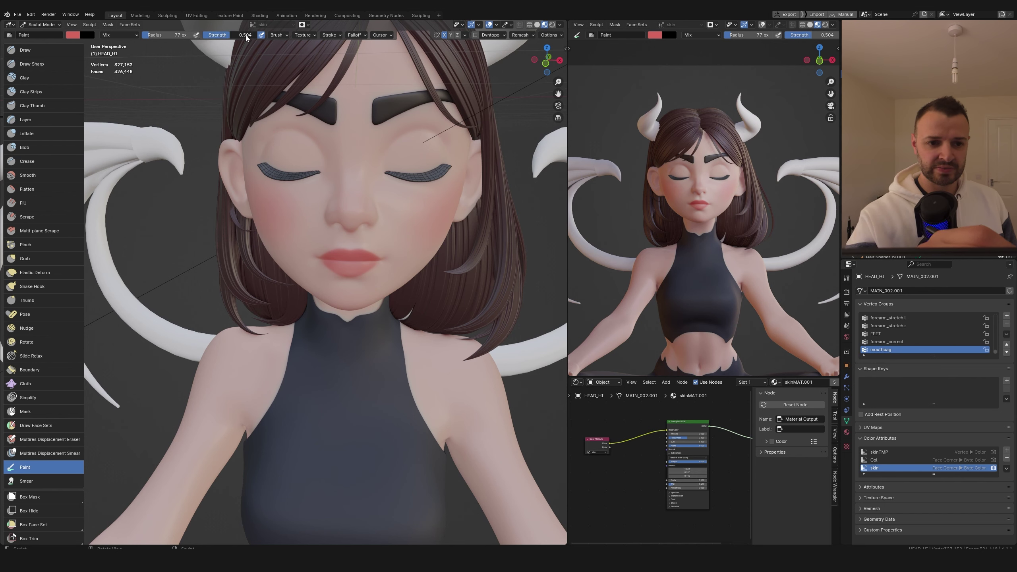
pyautogui.moveTo(408, 159); pyautogui.dragTo(411, 193, button='middle')
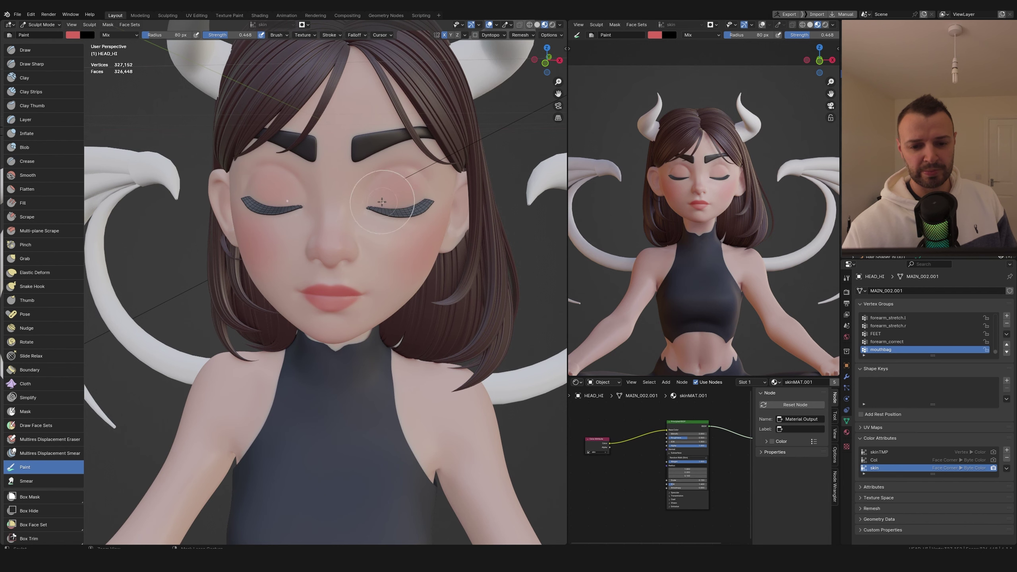
# - Pick a salmon orange, save the file, and try speckles across the nose and cheeks with density 0.237 and strength 1.000
pyautogui.rightClick(365, 135)
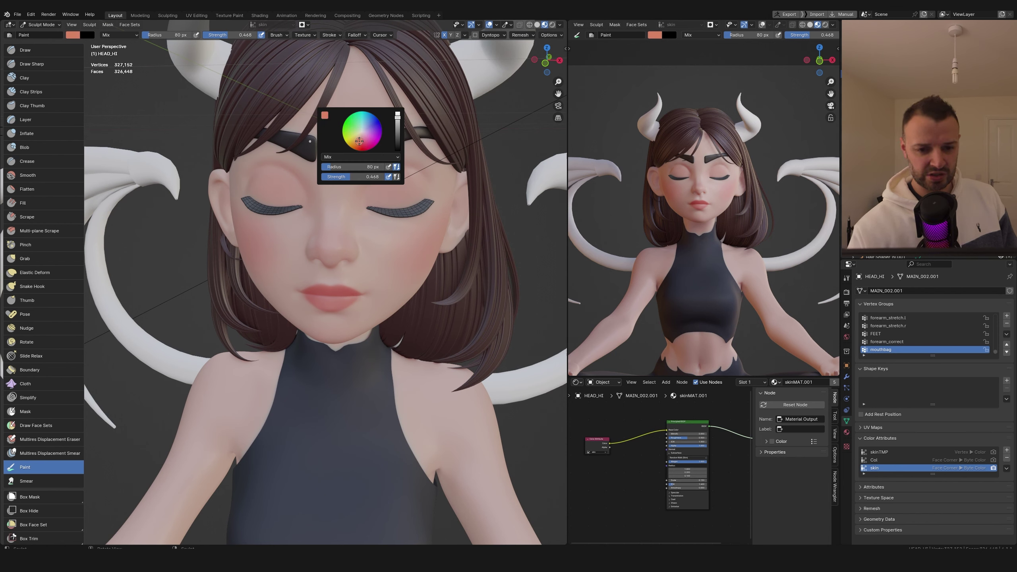
pyautogui.hotkey('ctrl', 's')
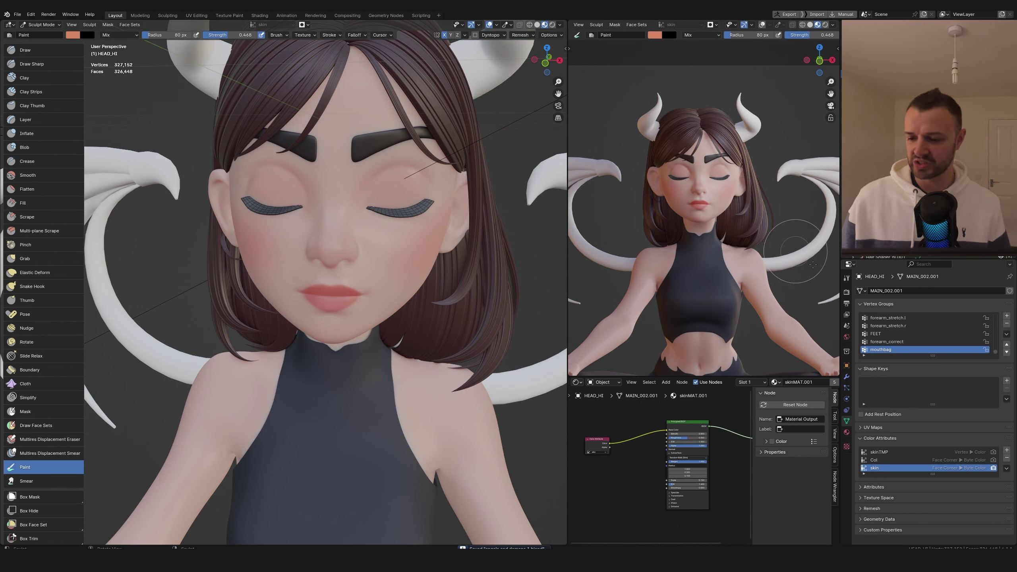
pyautogui.click(846, 278)
pyautogui.scroll(-2, 891, 358)
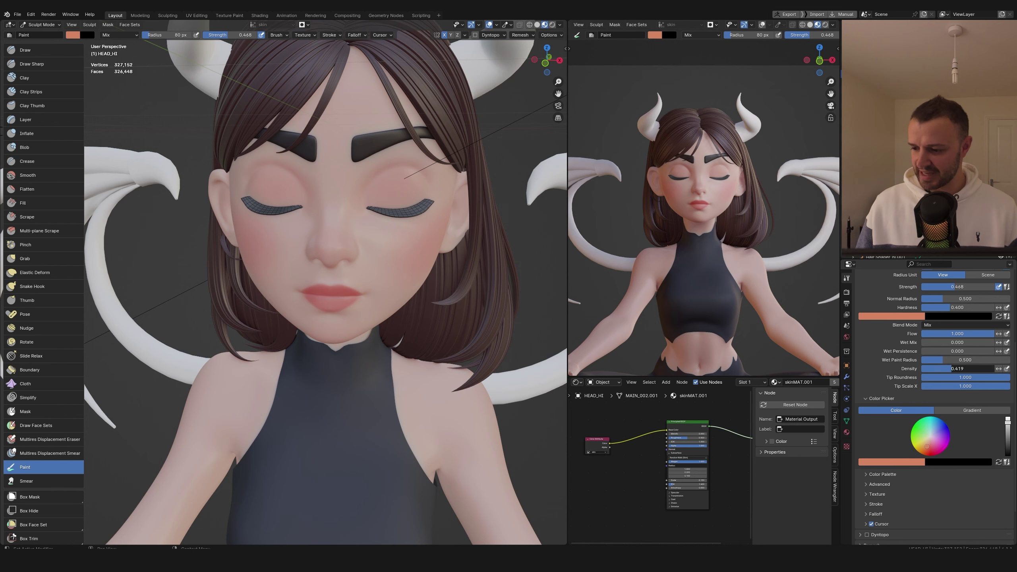
pyautogui.moveTo(957, 369); pyautogui.dragTo(945, 369)
pyautogui.moveTo(228, 34); pyautogui.dragTo(259, 36)
pyautogui.scroll(1, 410, 295)
pyautogui.moveTo(410, 295); pyautogui.dragTo(369, 254, button='middle')
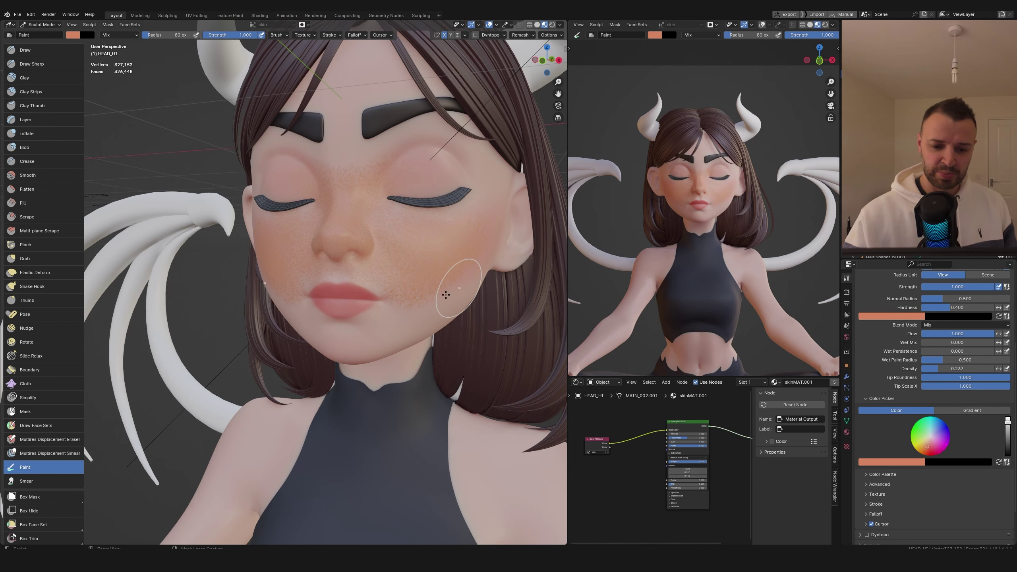
# - Undo the orange speckles on the face and switch the paint colour back to soft red
pyautogui.hotkey('ctrl', 'z')
pyautogui.moveTo(388, 296); pyautogui.dragTo(414, 297, button='middle')
pyautogui.scroll(1, 371, 297)
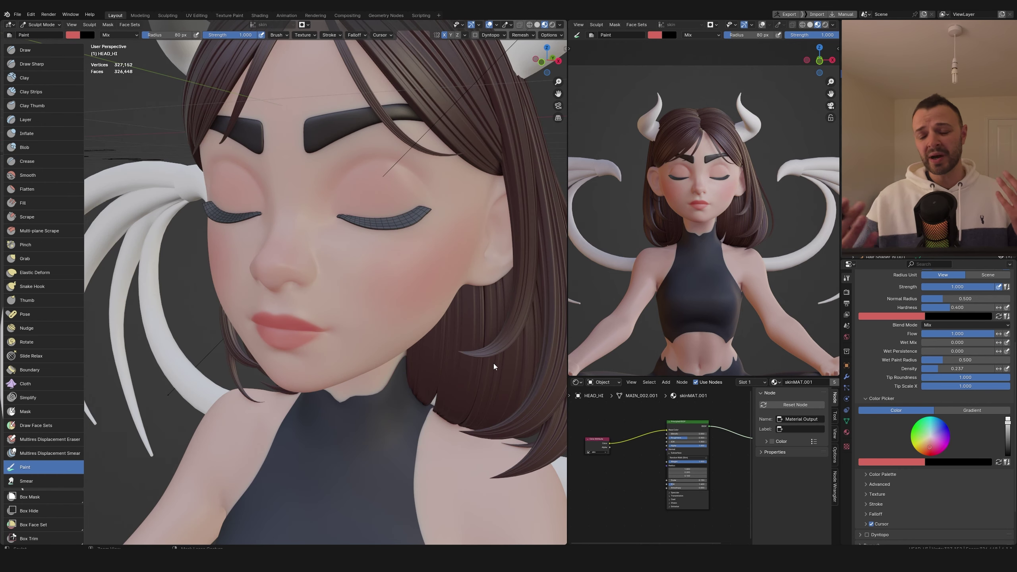
# - Set the brush's flow to 0.634 and wet mix to 0.656, painting test strokes on the cheek
pyautogui.moveTo(423, 253); pyautogui.dragTo(417, 247, button='middle')
pyautogui.moveTo(412, 274); pyautogui.dragTo(435, 256)
pyautogui.moveTo(934, 342); pyautogui.dragTo(970, 343)
pyautogui.moveTo(398, 273); pyautogui.dragTo(402, 277)
pyautogui.keyDown('ctrl'); pyautogui.moveTo(409, 285); pyautogui.dragTo(475, 295, button='middle'); pyautogui.keyUp('ctrl')
pyautogui.moveTo(346, 269); pyautogui.dragTo(347, 270)
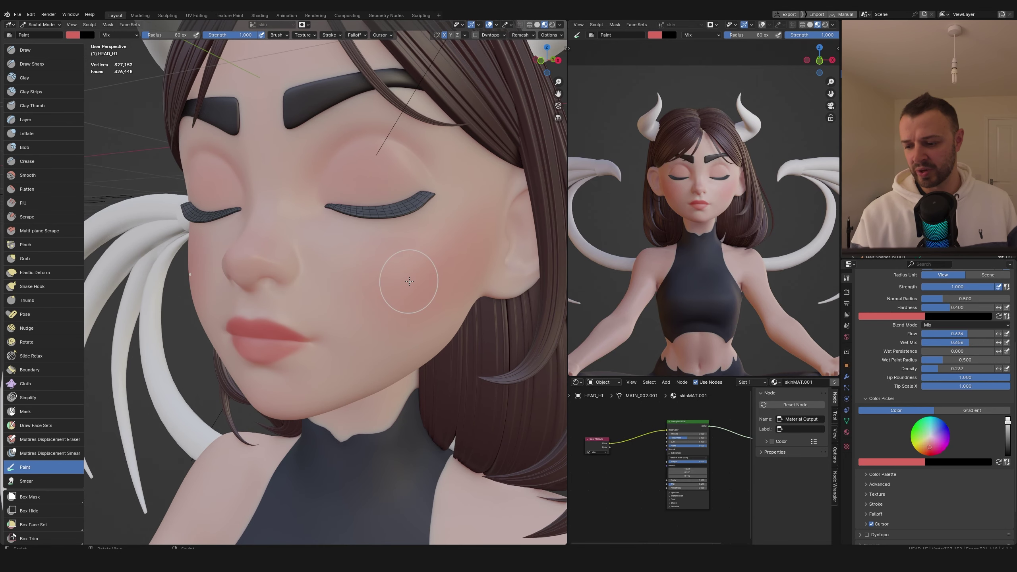
pyautogui.keyDown('shift'); pyautogui.moveTo(409, 281); pyautogui.dragTo(398, 273, button='middle'); pyautogui.keyUp('shift')
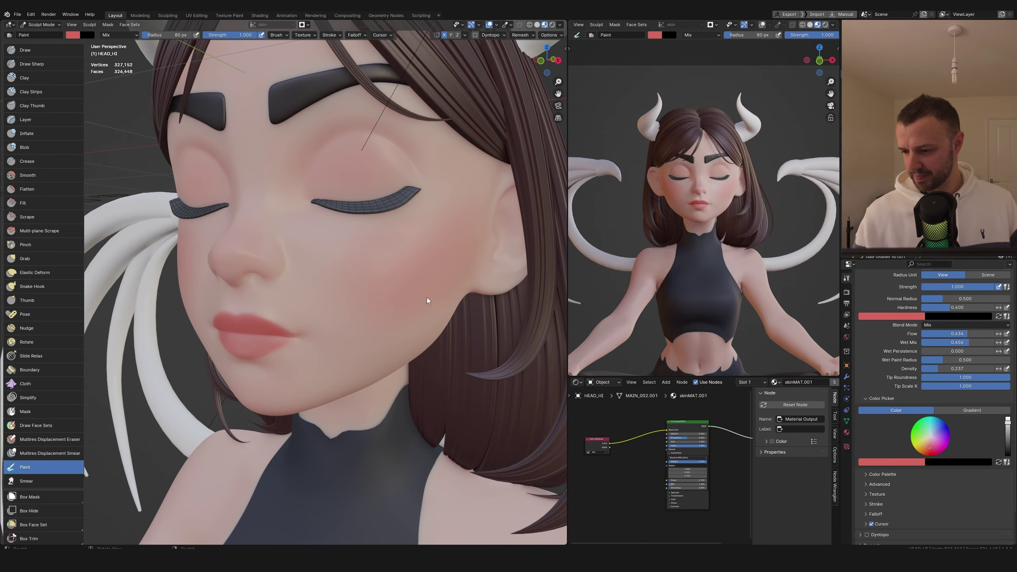
# - Set the paint brush's hardness to 0.000 and change the paint colour to a salmon orange
pyautogui.scroll(1, 933, 361)
pyautogui.moveTo(958, 324); pyautogui.dragTo(923, 324)
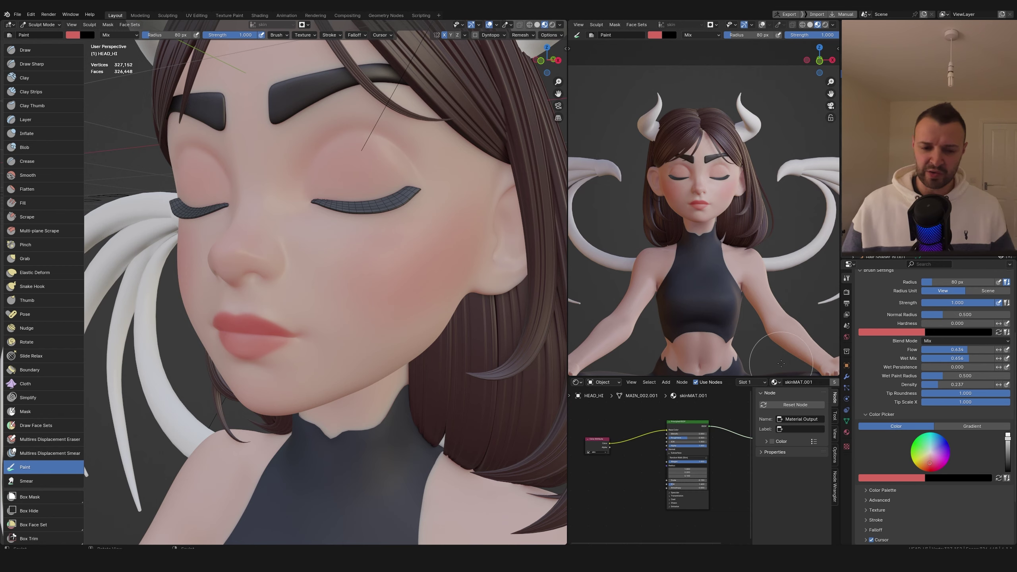
pyautogui.moveTo(352, 261)
pyautogui.mouseDown(button='middle')
pyautogui.moveTo(358, 284)
pyautogui.moveTo(385, 221)
pyautogui.moveTo(413, 210)
pyautogui.moveTo(380, 209)
pyautogui.moveTo(358, 188)
pyautogui.mouseUp(button='middle')
pyautogui.rightClick(357, 189)
pyautogui.rightClick(337, 165)
pyautogui.moveTo(338, 166); pyautogui.dragTo(335, 163)
# - Resize the brush to 76 px and lightly brush salmon orange over the upper face
pyautogui.moveTo(353, 188); pyautogui.dragTo(333, 199, button='middle')
pyautogui.moveTo(383, 221)
pyautogui.mouseDown(button='middle')
pyautogui.moveTo(412, 256)
pyautogui.moveTo(396, 265)
pyautogui.mouseUp(button='middle')
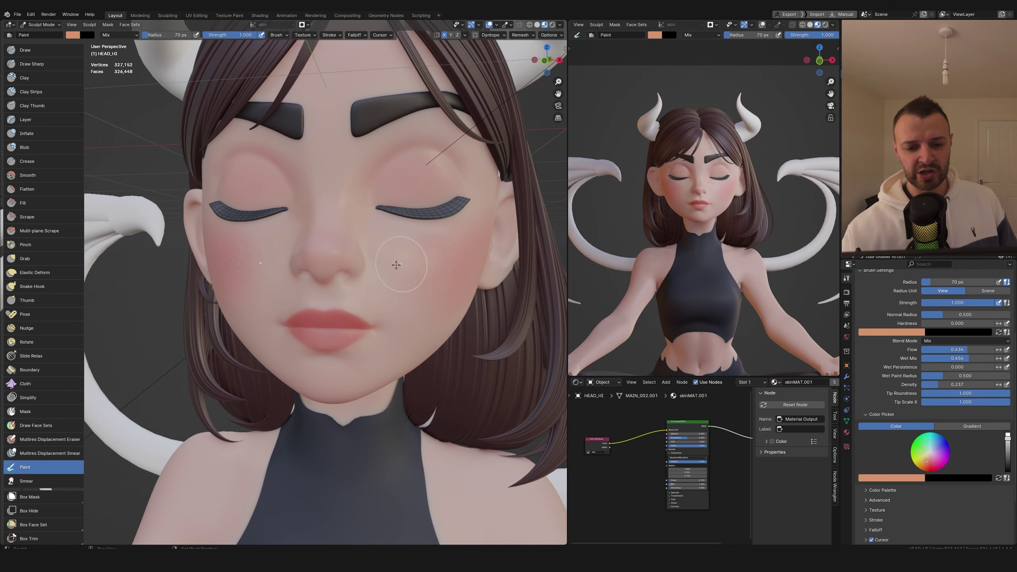
pyautogui.press('f')
pyautogui.click(366, 226)
pyautogui.press('f')
pyautogui.click(397, 188)
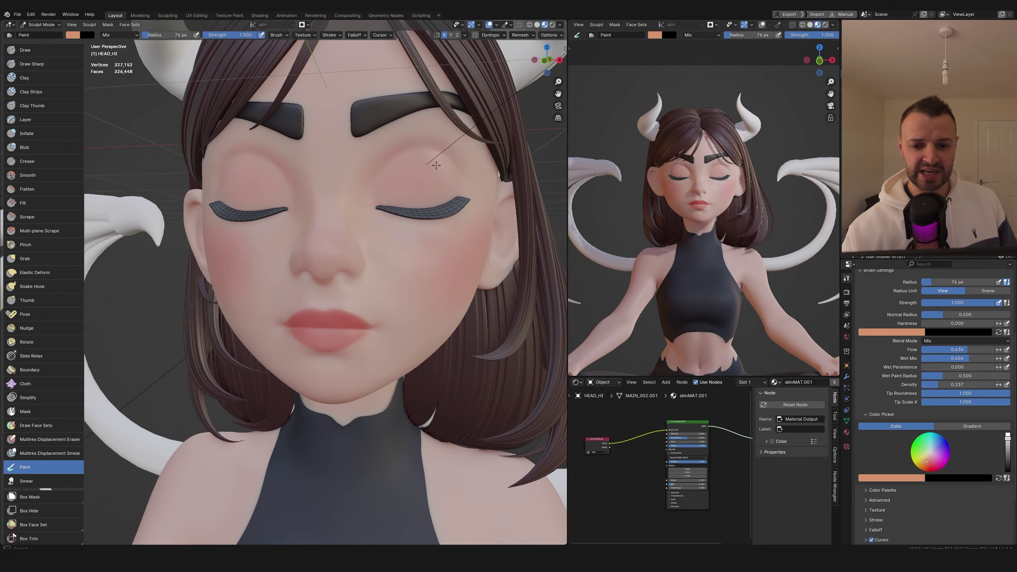
# - Sample the skin colour, shift it to a darker dusty red, and tint both eyelids with the 76 px brush
pyautogui.press('s')
pyautogui.rightClick(293, 94)
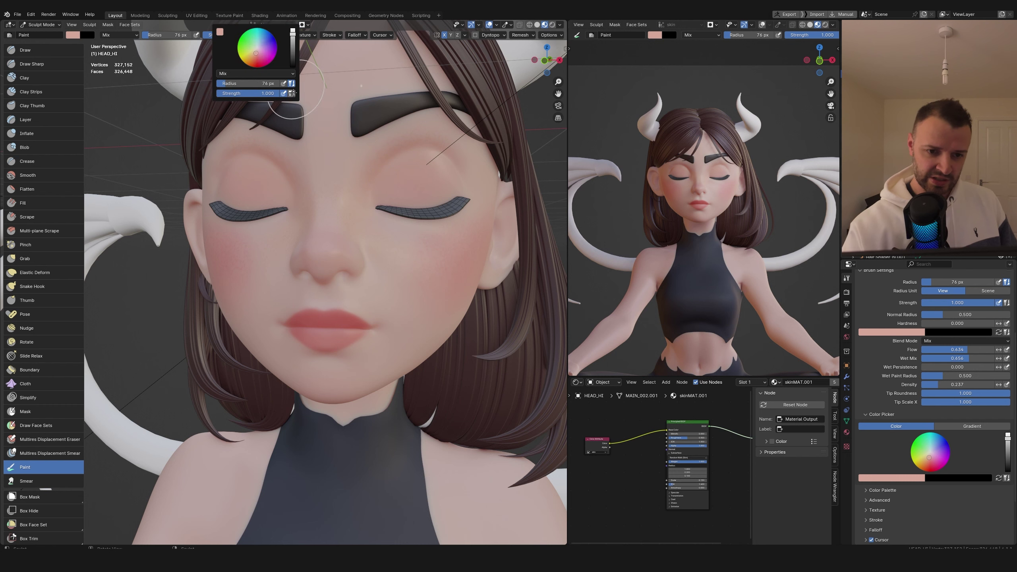
pyautogui.moveTo(293, 34); pyautogui.dragTo(293, 41)
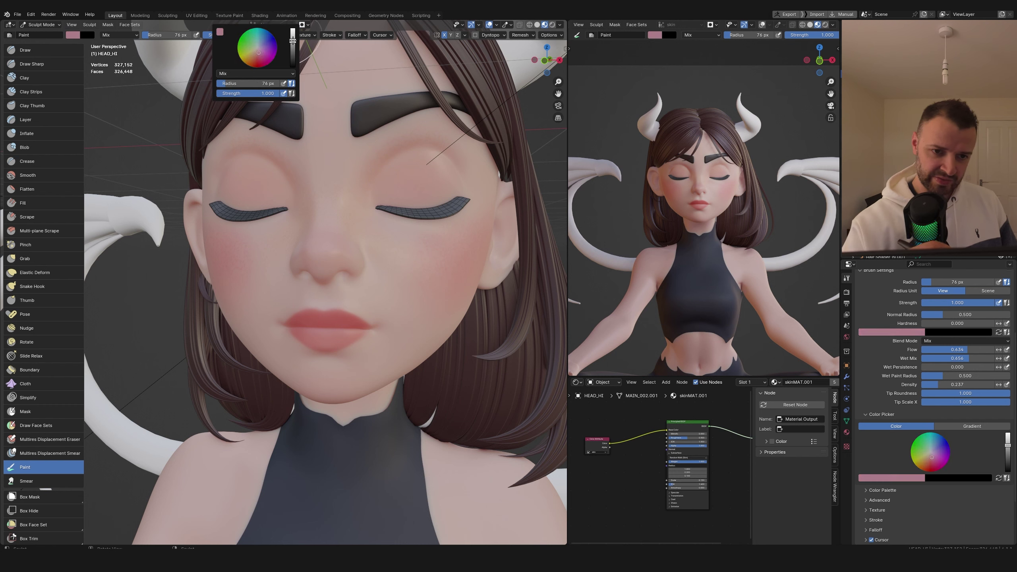
pyautogui.rightClick(300, 117)
pyautogui.click(299, 117)
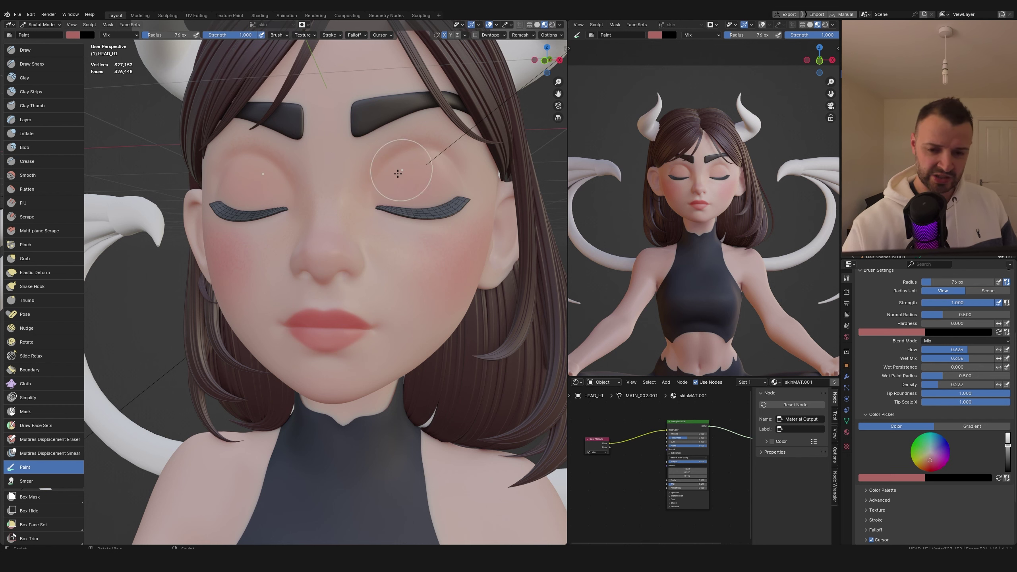
pyautogui.moveTo(402, 159); pyautogui.dragTo(376, 183)
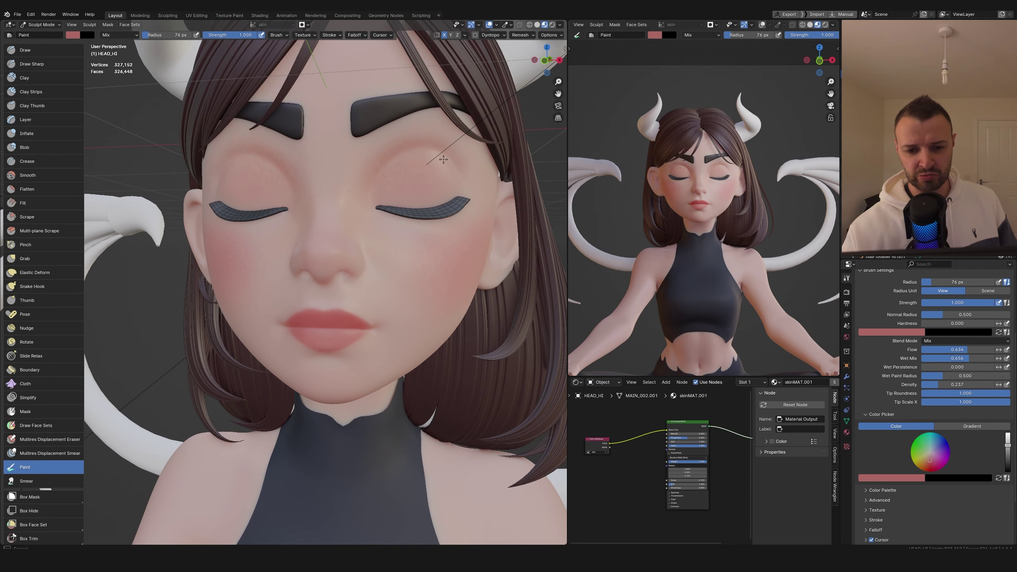
pyautogui.scroll(-3, 412, 191)
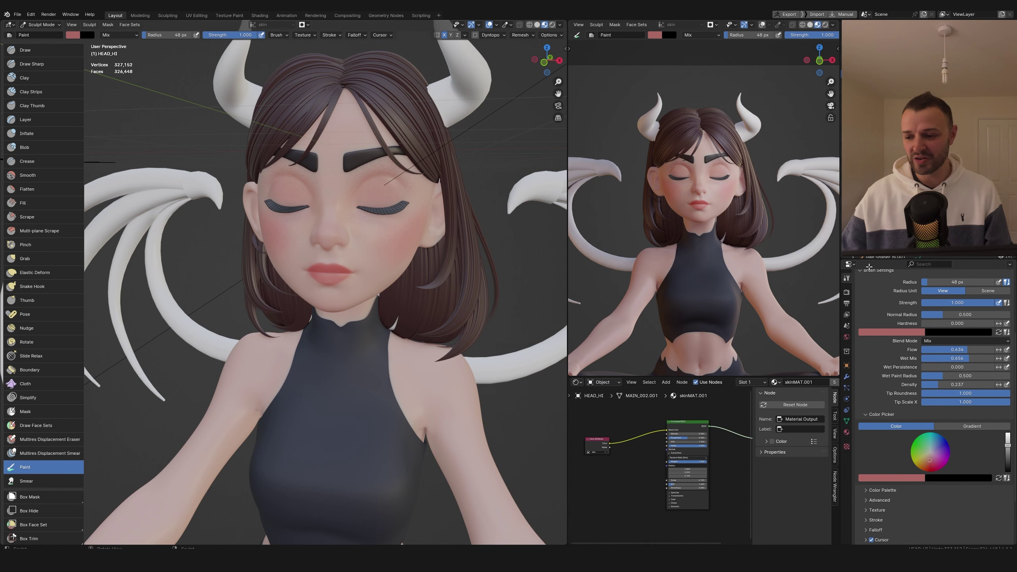
# - Reset the brush density to 1.000 and try a dusty red stroke across the nose and cheeks
pyautogui.press('BackSpace')
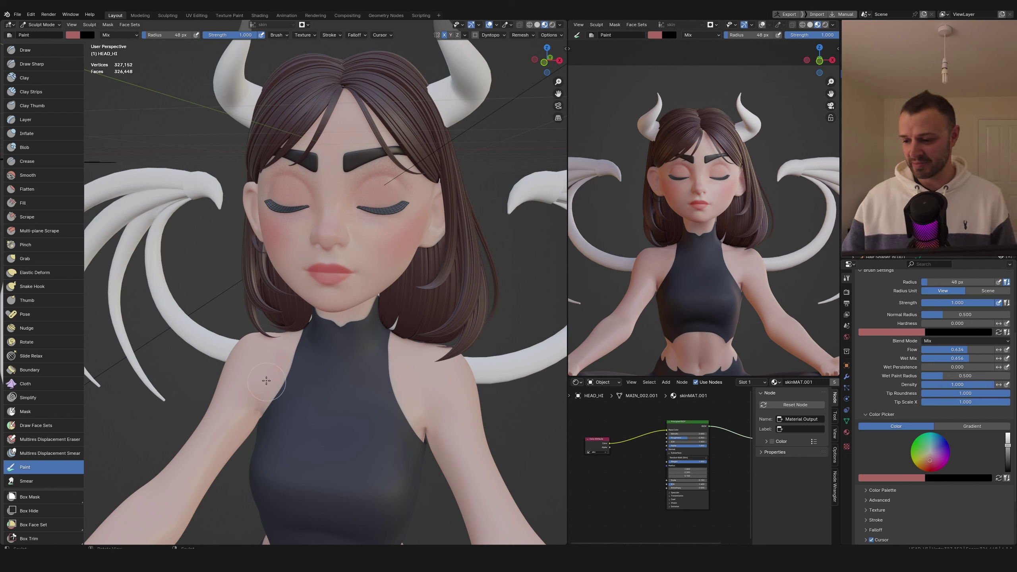
pyautogui.moveTo(405, 241)
pyautogui.mouseDown()
pyautogui.moveTo(340, 240)
pyautogui.moveTo(383, 242)
pyautogui.mouseUp()
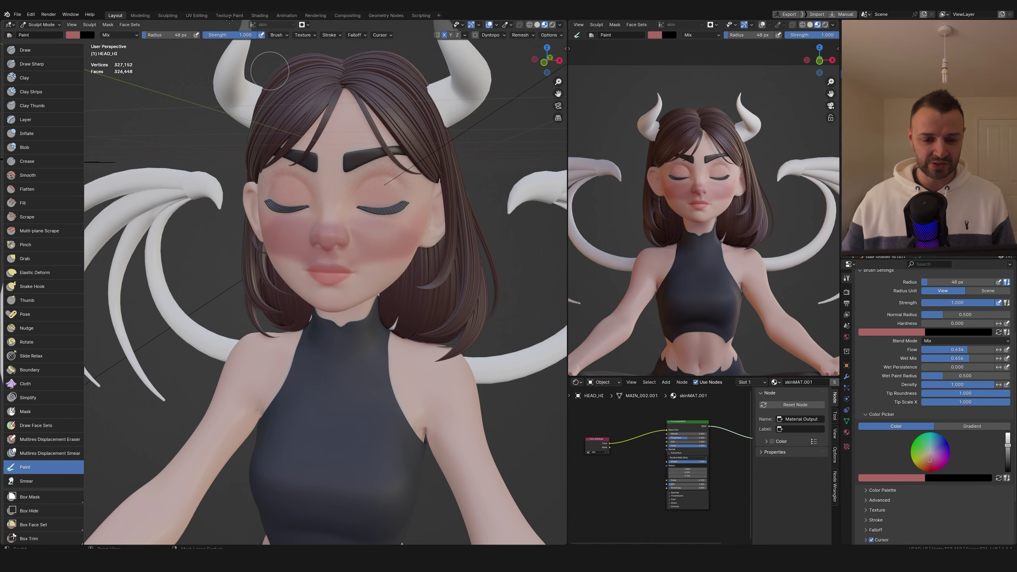
pyautogui.hotkey('ctrl', 'z')
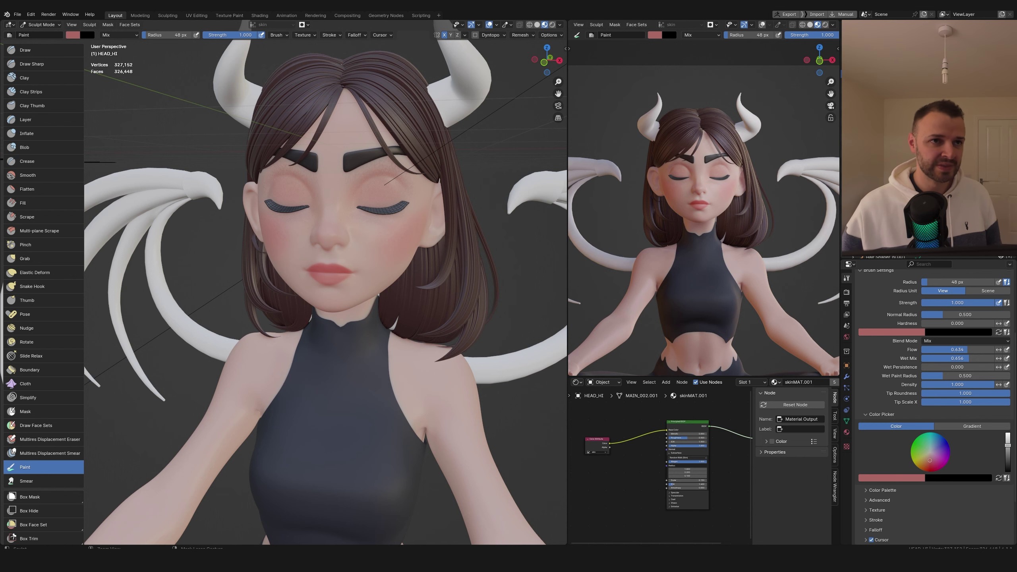
# - Pick a lavender blue, enlarge the brush to 181 px, and cover the whole face and ears with it
pyautogui.moveTo(346, 212)
pyautogui.mouseDown(button='middle')
pyautogui.moveTo(352, 200)
pyautogui.moveTo(368, 209)
pyautogui.mouseUp(button='middle')
pyautogui.rightClick(369, 209)
pyautogui.moveTo(347, 171); pyautogui.dragTo(337, 169)
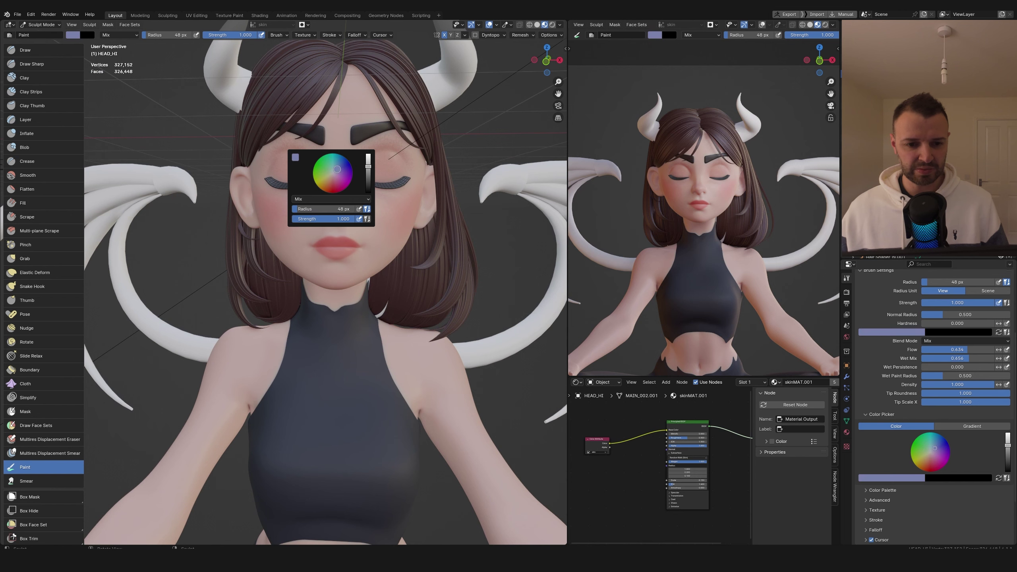
pyautogui.moveTo(276, 202); pyautogui.dragTo(387, 204)
pyautogui.press('f')
pyautogui.moveTo(400, 168)
pyautogui.mouseDown()
pyautogui.moveTo(260, 185)
pyautogui.moveTo(273, 122)
pyautogui.mouseUp()
pyautogui.press('KP_Divide')
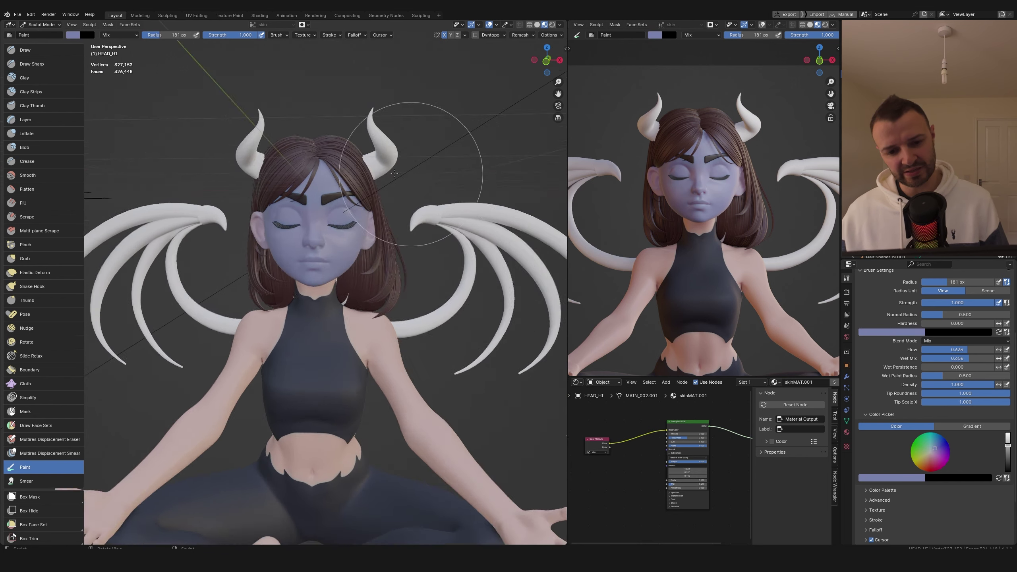
# - Switch sculpting to the body mesh and paint the neck, shoulders and upper arms lavender blue
pyautogui.moveTo(402, 204)
pyautogui.mouseDown(button='middle')
pyautogui.moveTo(404, 194)
pyautogui.moveTo(296, 108)
pyautogui.moveTo(280, 169)
pyautogui.moveTo(363, 193)
pyautogui.moveTo(258, 234)
pyautogui.moveTo(415, 228)
pyautogui.mouseUp(button='middle')
pyautogui.keyDown('shift'); pyautogui.moveTo(406, 273); pyautogui.dragTo(497, 265, button='middle'); pyautogui.keyUp('shift')
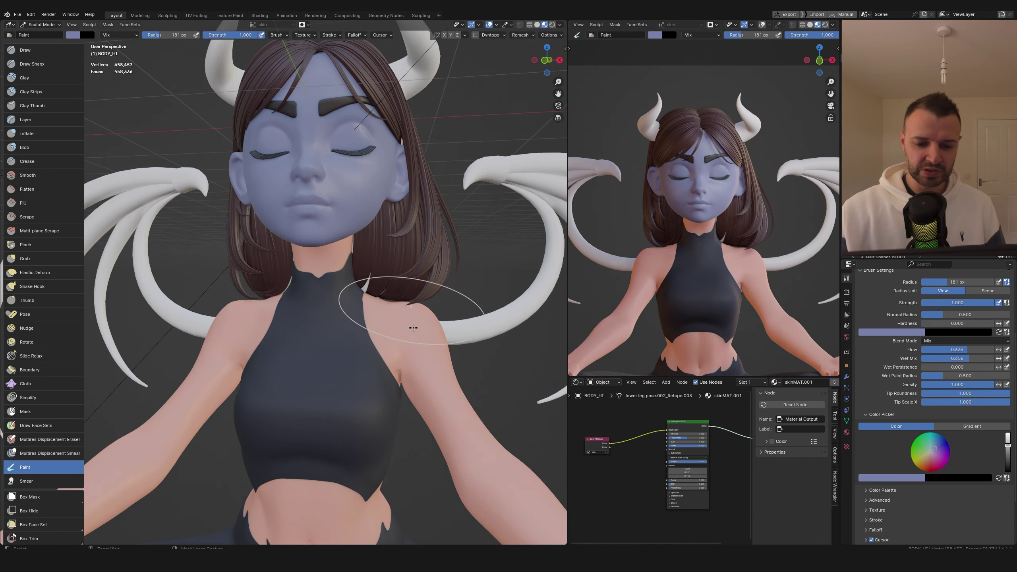
pyautogui.keyDown('ctrl'); pyautogui.moveTo(414, 325); pyautogui.dragTo(414, 385, button='middle'); pyautogui.keyUp('ctrl')
pyautogui.moveTo(312, 261)
pyautogui.mouseDown()
pyautogui.moveTo(306, 306)
pyautogui.moveTo(364, 341)
pyautogui.mouseUp()
pyautogui.keyDown('shift'); pyautogui.moveTo(365, 395); pyautogui.dragTo(397, 266, button='middle'); pyautogui.keyUp('shift')
pyautogui.moveTo(396, 266); pyautogui.dragTo(517, 280)
# - Set the brush flow to 1.000 and cover the remaining arms, hands, waist and feet in lavender blue
pyautogui.moveTo(428, 236); pyautogui.dragTo(411, 145, button='middle')
pyautogui.moveTo(236, 200)
pyautogui.mouseDown()
pyautogui.moveTo(185, 260)
pyautogui.moveTo(136, 276)
pyautogui.moveTo(186, 253)
pyautogui.mouseUp()
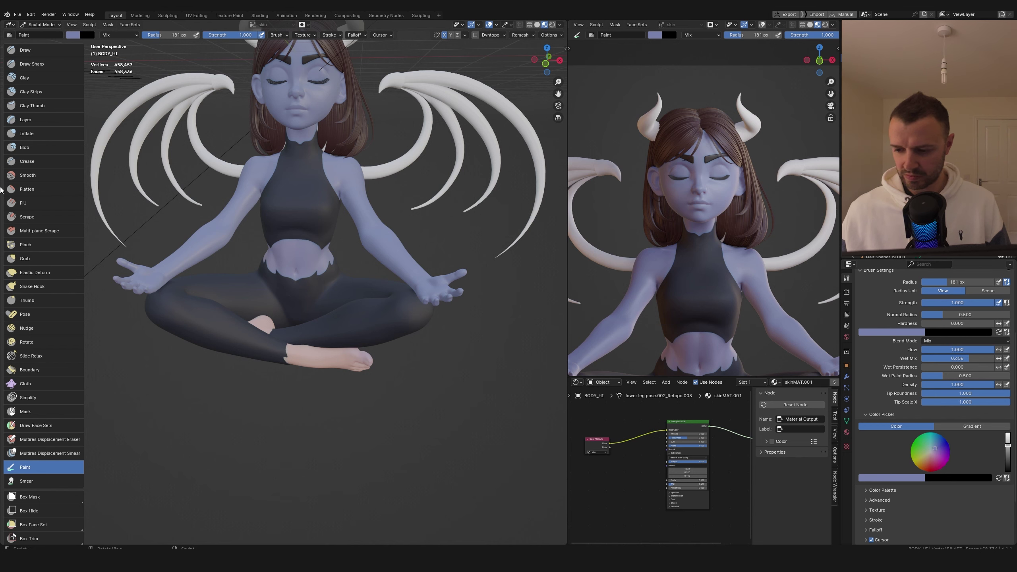
pyautogui.moveTo(353, 168); pyautogui.dragTo(383, 255)
pyautogui.moveTo(390, 209)
pyautogui.mouseDown()
pyautogui.moveTo(264, 325)
pyautogui.moveTo(353, 360)
pyautogui.moveTo(314, 403)
pyautogui.mouseUp()
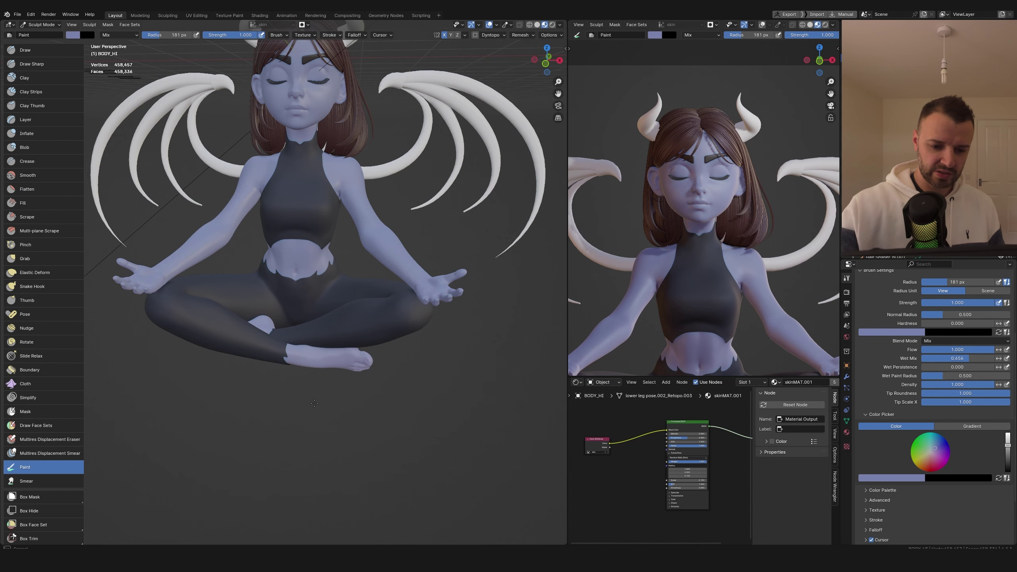
# - Isolate the body mesh, paint its back lavender blue, and bring the full character back into view
pyautogui.press('KP_Divide')
pyautogui.press('ctrl+KP_1')
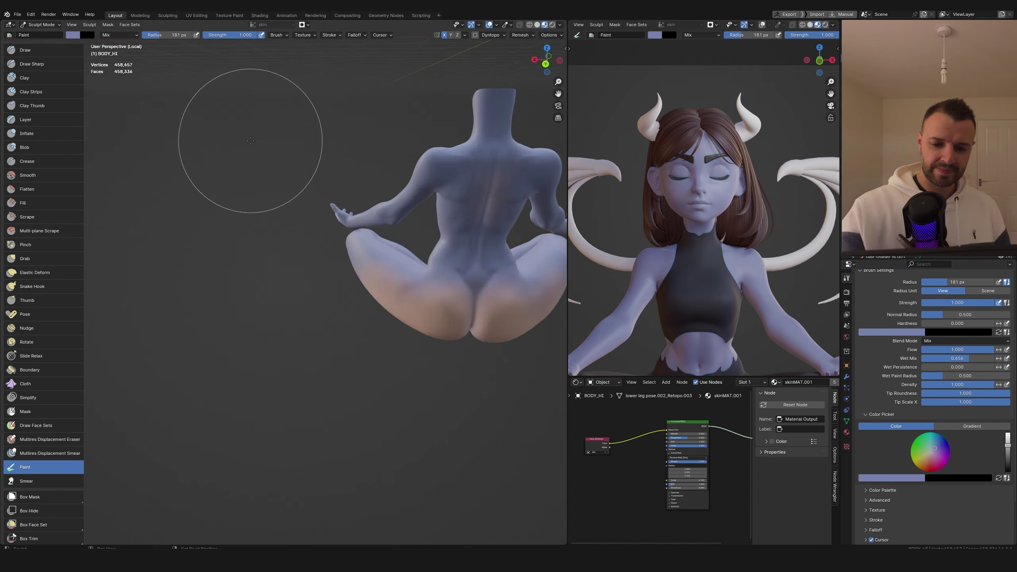
pyautogui.moveTo(373, 167); pyautogui.dragTo(453, 336)
pyautogui.moveTo(291, 308); pyautogui.dragTo(439, 208, button='middle')
pyautogui.press('KP_Divide')
# - Change the paint colour to a darker, more saturated indigo purple for the lips
pyautogui.scroll(-1, 395, 267)
pyautogui.scroll(5, 300, 88)
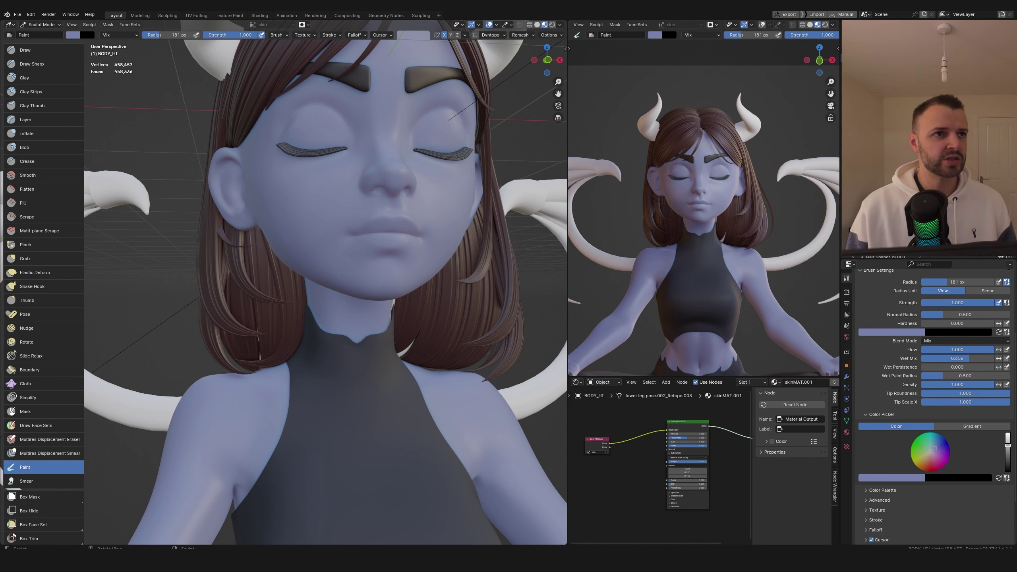
pyautogui.scroll(-5, 390, 164)
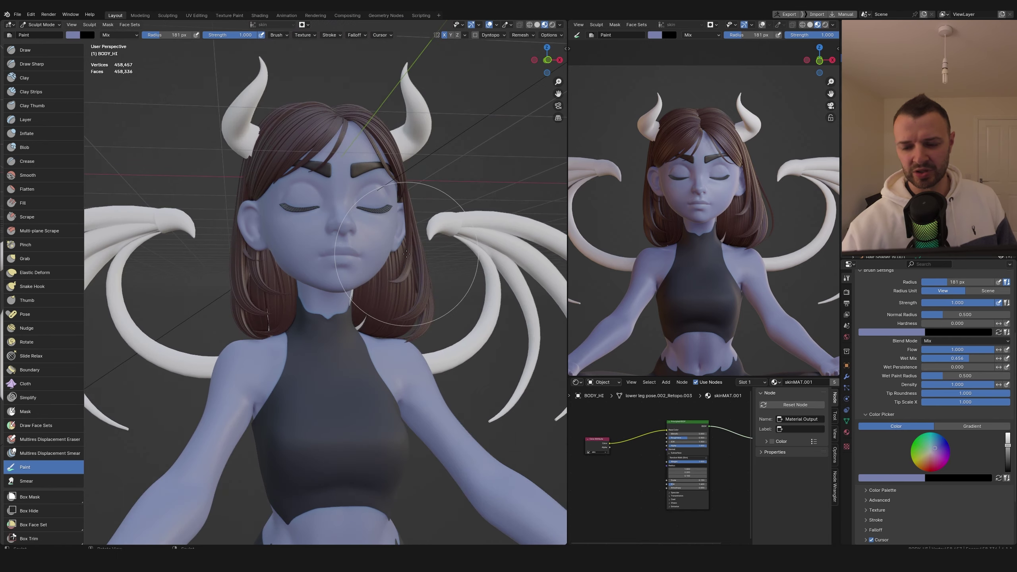
pyautogui.scroll(4, 390, 164)
pyautogui.rightClick(389, 164)
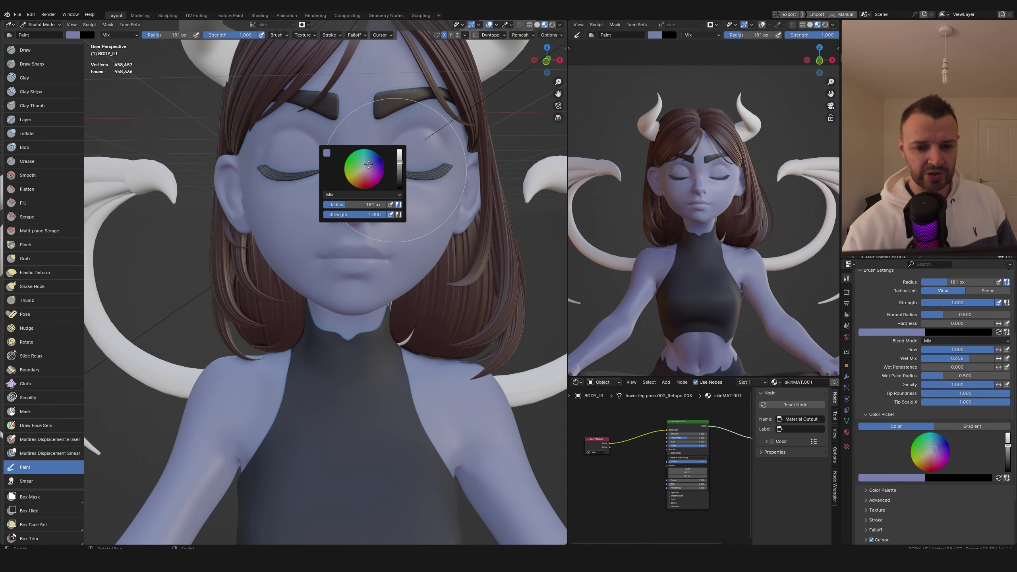
pyautogui.moveTo(369, 164); pyautogui.dragTo(372, 164)
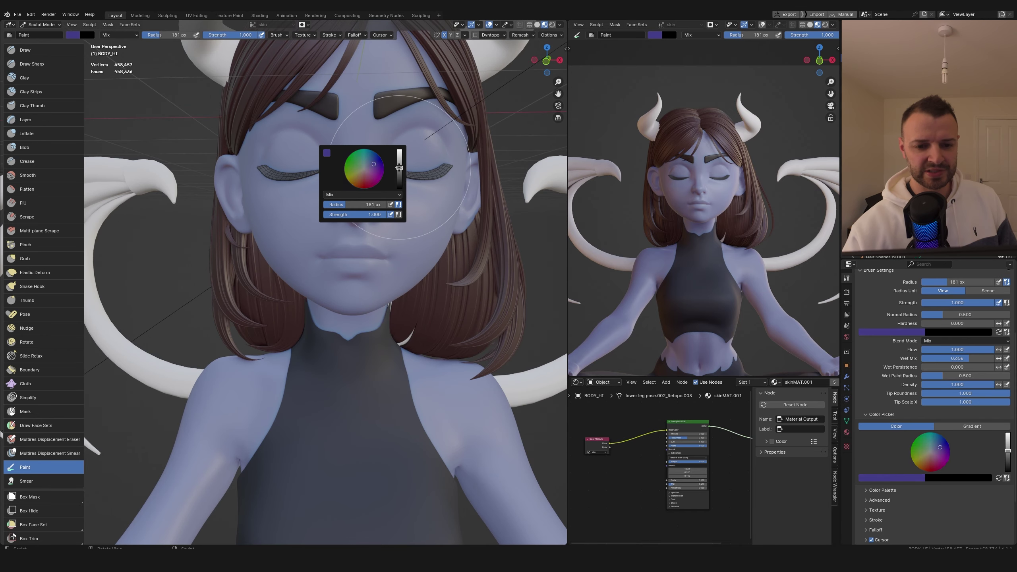
# - Shrink the brush to 49 px, switch sculpting to the head mesh, and paint the upper lip indigo
pyautogui.keyDown('ctrl'); pyautogui.moveTo(391, 239); pyautogui.dragTo(435, 218, button='middle'); pyautogui.keyUp('ctrl')
pyautogui.press('f')
pyautogui.click(388, 217)
pyautogui.moveTo(367, 257); pyautogui.dragTo(372, 245, button='middle')
pyautogui.hotkey('alt', 'q')
pyautogui.moveTo(346, 251); pyautogui.dragTo(395, 243)
# - Lower the brush strength to 0.504 and build up indigo across both lips
pyautogui.hotkey('shift', 'f')
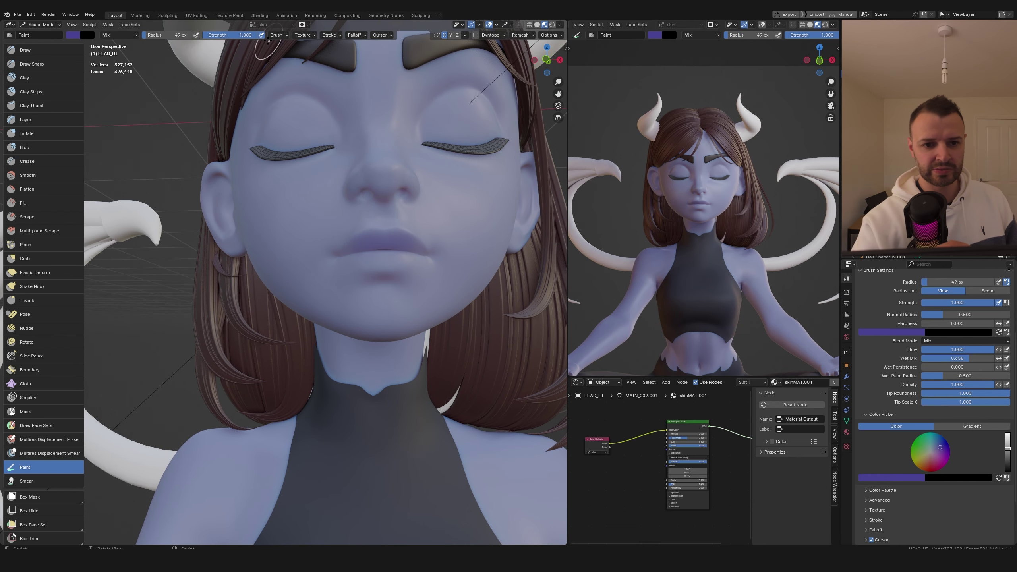
pyautogui.press('f')
pyautogui.click(381, 245)
pyautogui.moveTo(348, 252)
pyautogui.mouseDown()
pyautogui.moveTo(371, 242)
pyautogui.moveTo(359, 247)
pyautogui.mouseUp()
pyautogui.moveTo(357, 248)
pyautogui.mouseDown()
pyautogui.moveTo(384, 243)
pyautogui.moveTo(402, 261)
pyautogui.mouseUp()
pyautogui.moveTo(404, 259); pyautogui.dragTo(391, 270, button='middle')
pyautogui.moveTo(391, 269); pyautogui.dragTo(403, 260)
pyautogui.moveTo(403, 259); pyautogui.dragTo(389, 264, button='middle')
pyautogui.moveTo(390, 263)
pyautogui.mouseDown()
pyautogui.moveTo(415, 255)
pyautogui.moveTo(402, 256)
pyautogui.mouseUp()
pyautogui.moveTo(403, 258); pyautogui.dragTo(412, 255, button='middle')
# - Refine the lip line and corners with a resized brush and a darker navy purple
pyautogui.press('f')
pyautogui.click(343, 253)
pyautogui.moveTo(340, 253)
pyautogui.mouseDown()
pyautogui.moveTo(369, 242)
pyautogui.moveTo(346, 248)
pyautogui.mouseUp()
pyautogui.press('f')
pyautogui.click(404, 247)
pyautogui.rightClick(403, 249)
pyautogui.click(402, 212)
pyautogui.click(374, 203)
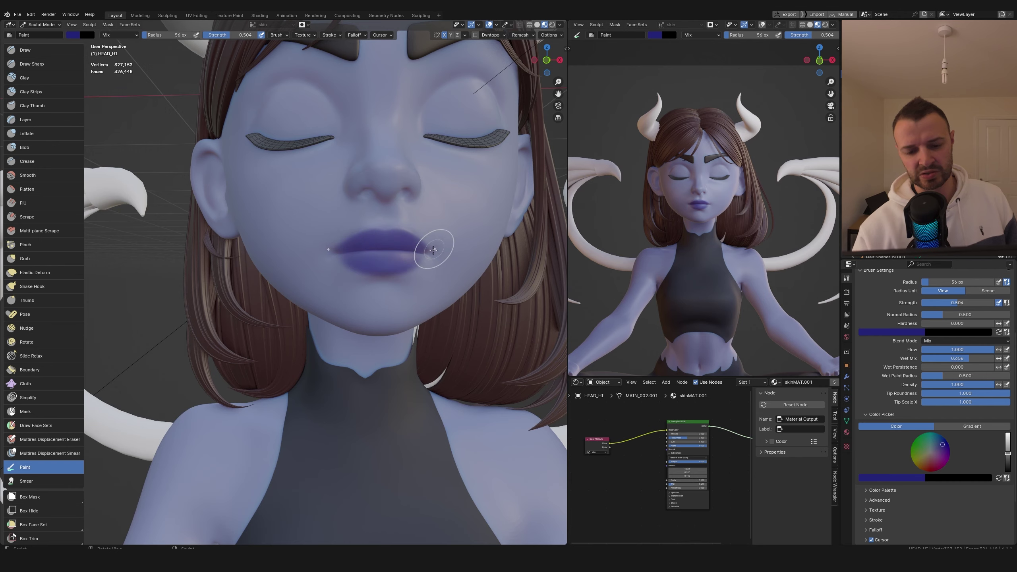
# - Soften the edges of the lips with the lavender skin colour, enlarging the brush to 89 px, and save the file
pyautogui.moveTo(420, 245); pyautogui.dragTo(431, 255, button='middle')
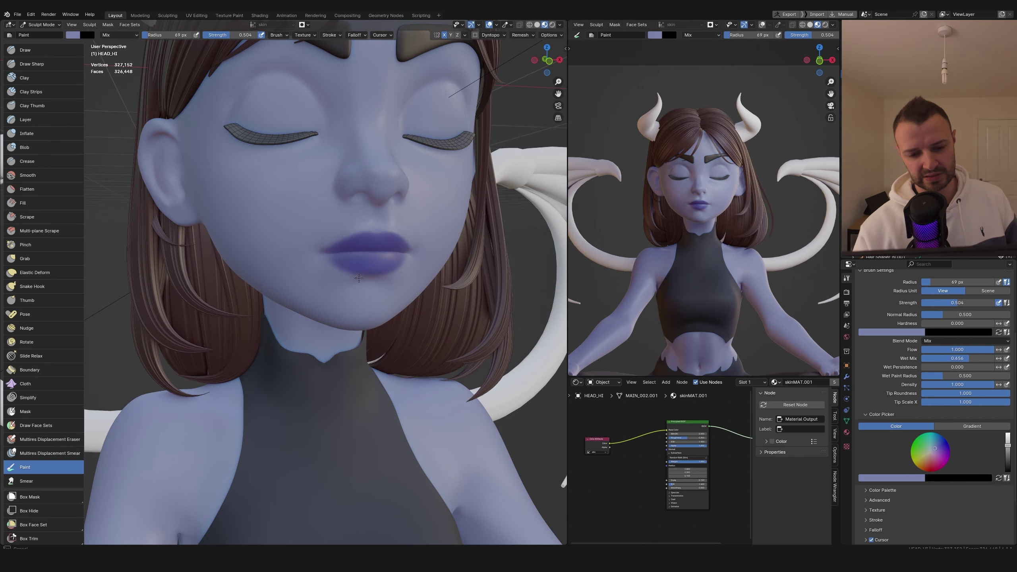
pyautogui.moveTo(359, 278); pyautogui.dragTo(403, 264)
pyautogui.moveTo(407, 277); pyautogui.dragTo(371, 277, button='middle')
pyautogui.press('f')
pyautogui.click(377, 247)
pyautogui.moveTo(356, 251); pyautogui.dragTo(372, 249)
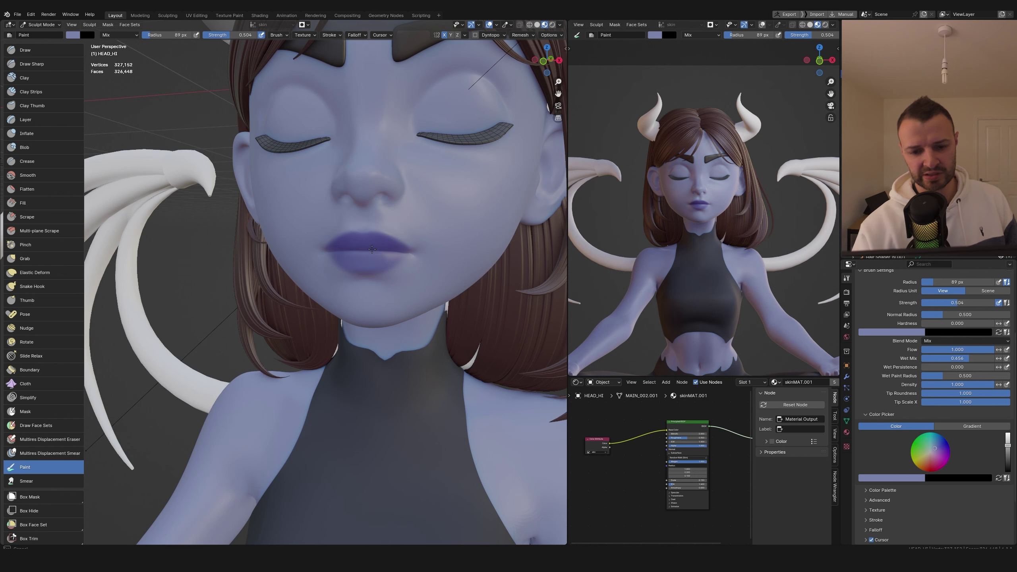
pyautogui.moveTo(385, 277); pyautogui.dragTo(503, 333, button='middle')
pyautogui.hotkey('ctrl', 's')
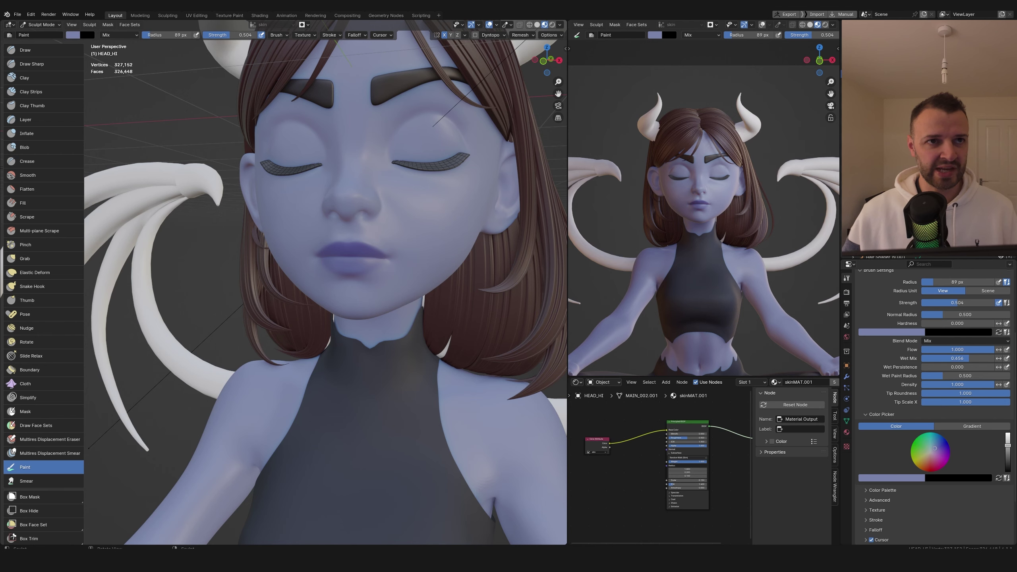
# - Pick a crimson pink, set flow to 0.591 and density to 0.935, and paint blush on the cheeks at 90 px
pyautogui.moveTo(448, 191)
pyautogui.keyDown('ctrl'); pyautogui.mouseDown(button='middle')
pyautogui.moveTo(450, 273)
pyautogui.moveTo(464, 235)
pyautogui.moveTo(417, 227)
pyautogui.mouseUp(button='middle'); pyautogui.keyUp('ctrl')
pyautogui.rightClick(417, 226)
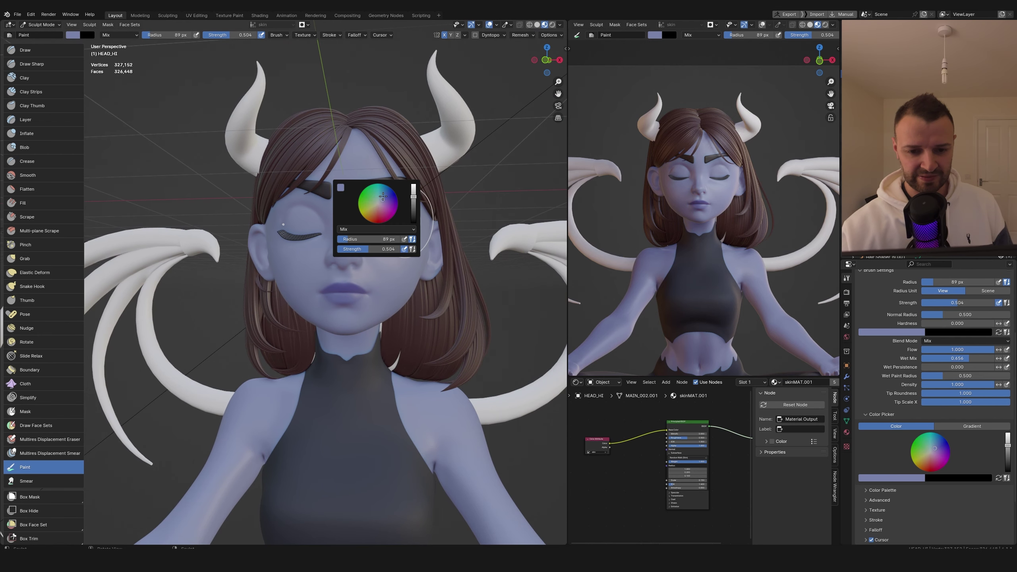
pyautogui.rightClick(397, 225)
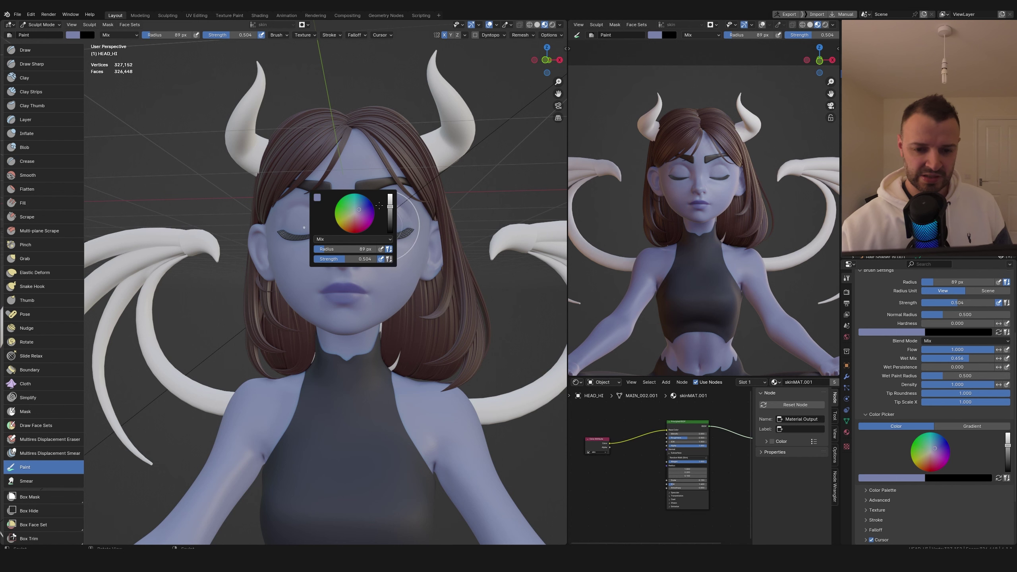
pyautogui.rightClick(392, 207)
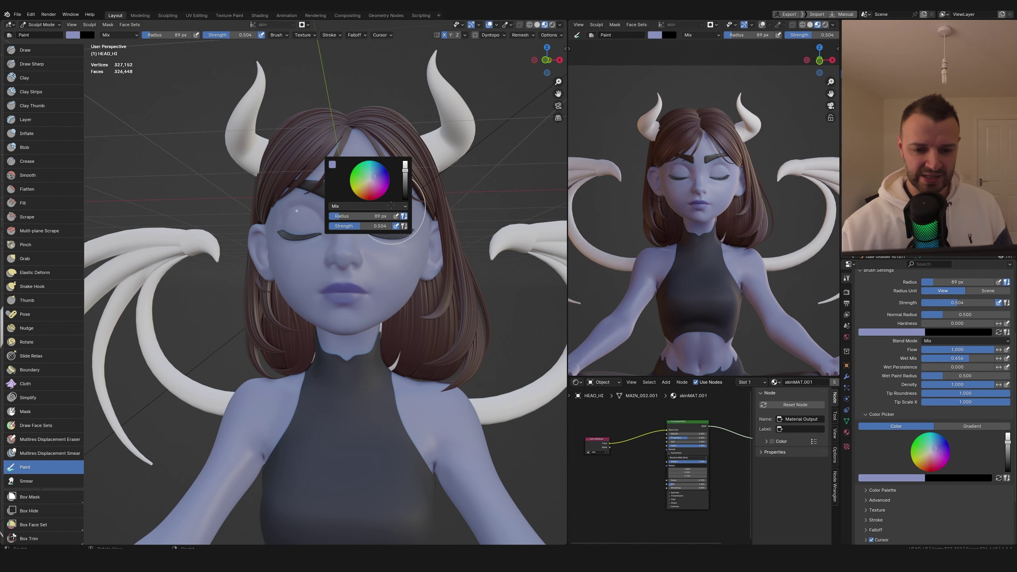
pyautogui.click(386, 179)
pyautogui.moveTo(385, 178); pyautogui.dragTo(520, 240, button='middle')
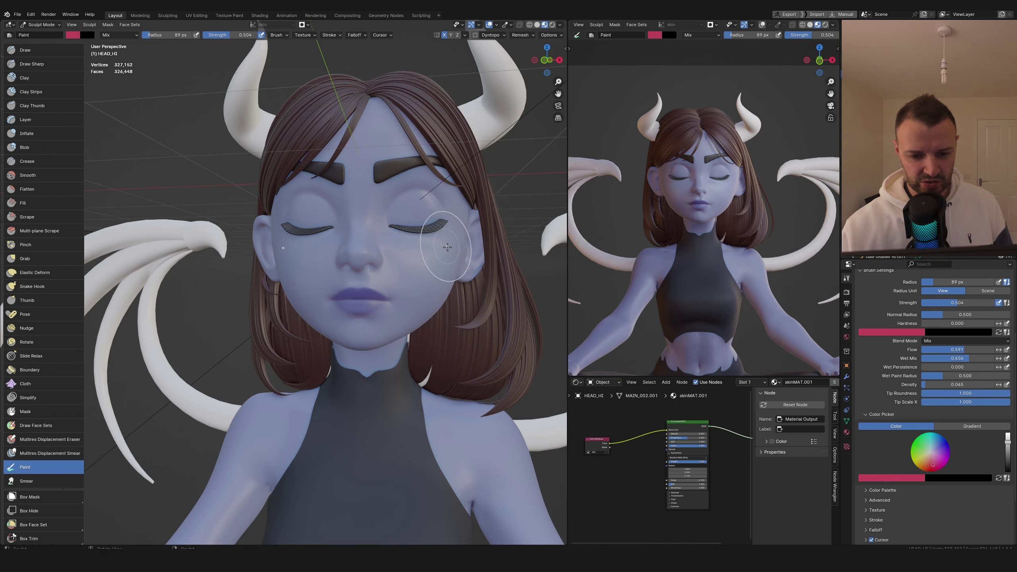
pyautogui.moveTo(452, 241)
pyautogui.mouseDown(button='middle')
pyautogui.moveTo(424, 272)
pyautogui.moveTo(420, 245)
pyautogui.mouseUp(button='middle')
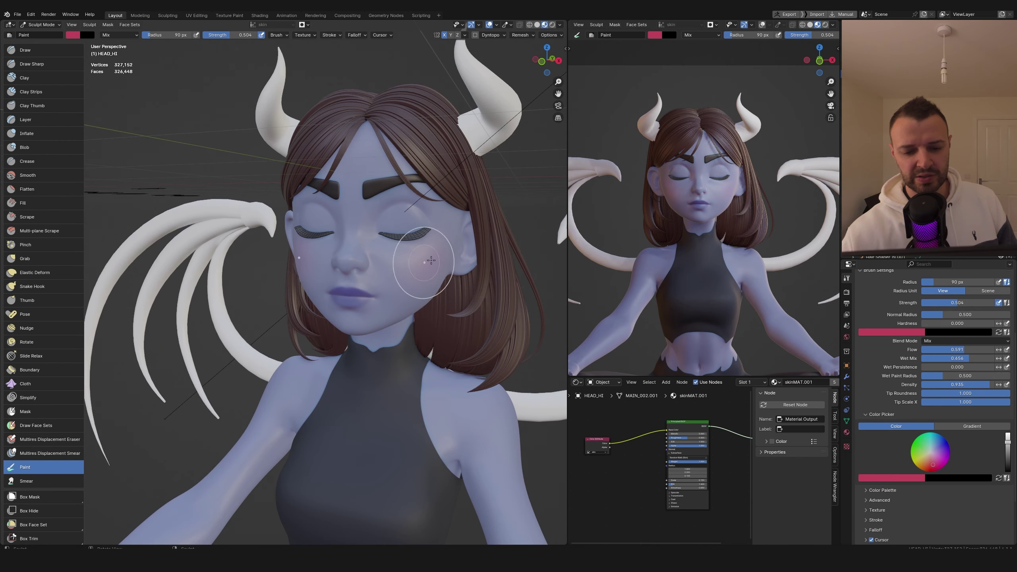
pyautogui.moveTo(416, 245)
pyautogui.mouseDown(button='middle')
pyautogui.moveTo(473, 239)
pyautogui.moveTo(408, 268)
pyautogui.moveTo(459, 236)
pyautogui.moveTo(453, 245)
pyautogui.mouseUp(button='middle')
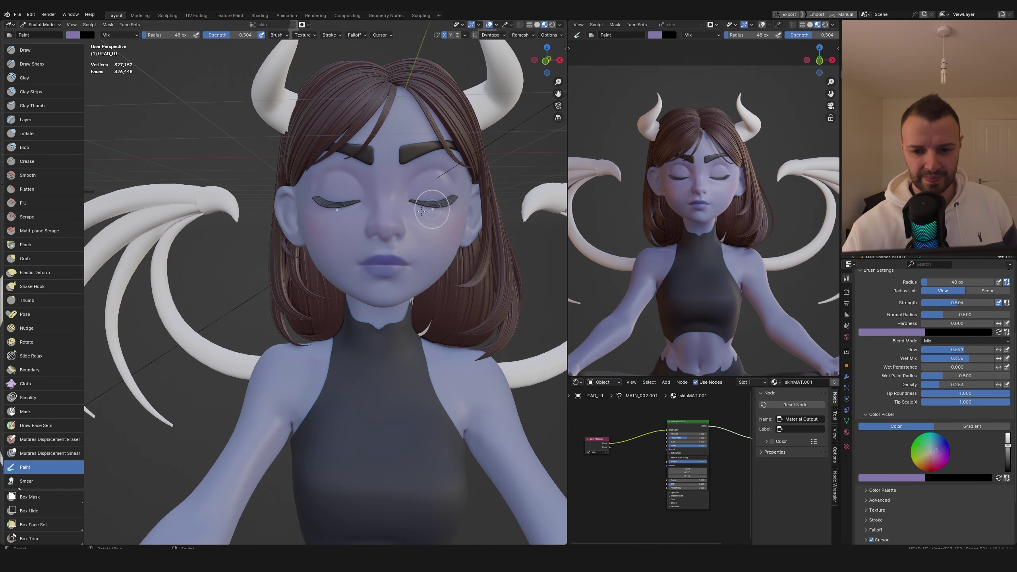
# - Set the subsurface scale of the head's skin material to 0.050 and save the file
pyautogui.moveTo(433, 209); pyautogui.dragTo(458, 192, button='middle')
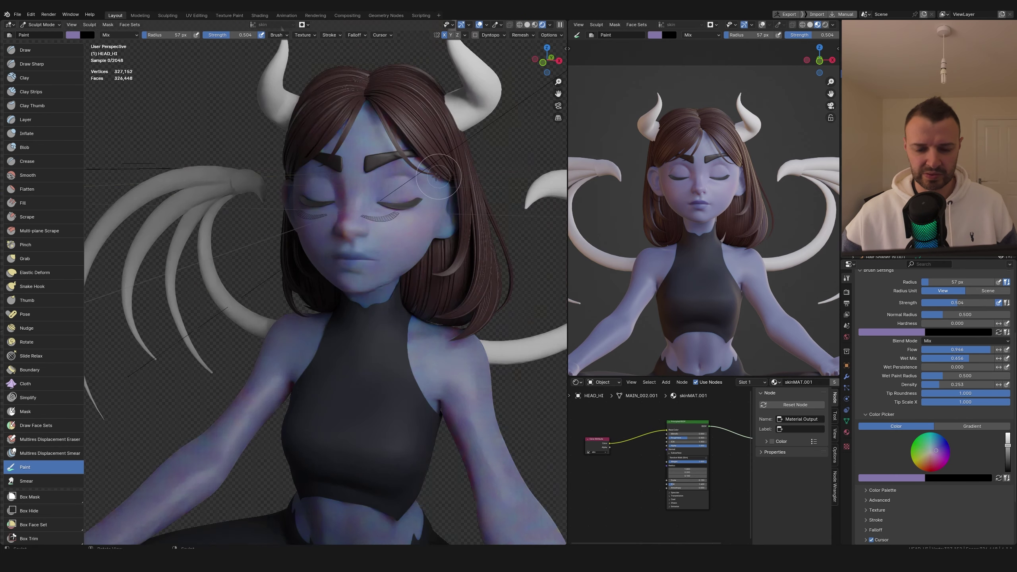
pyautogui.moveTo(404, 244); pyautogui.dragTo(456, 160, button='middle')
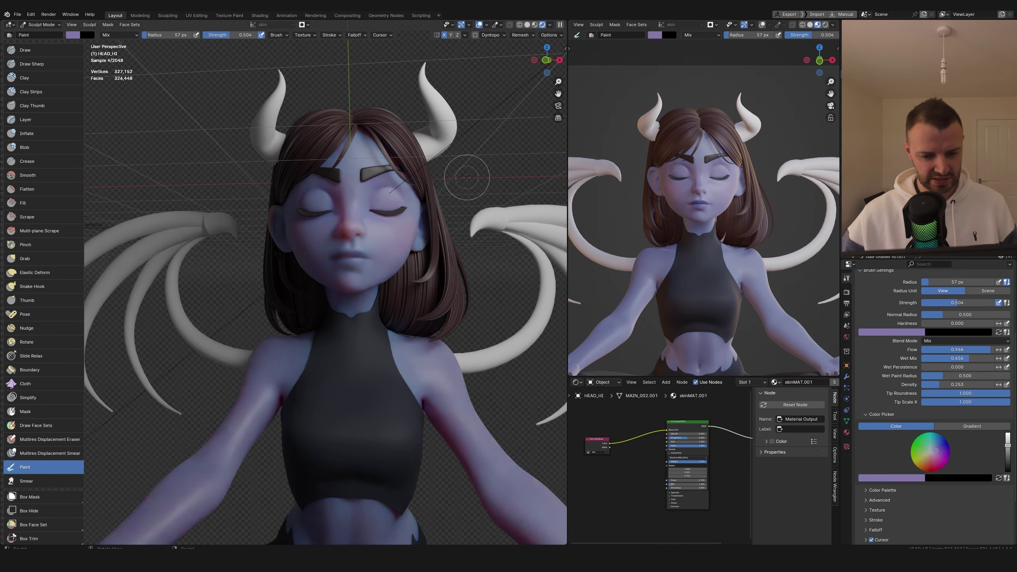
pyautogui.scroll(4, 620, 467)
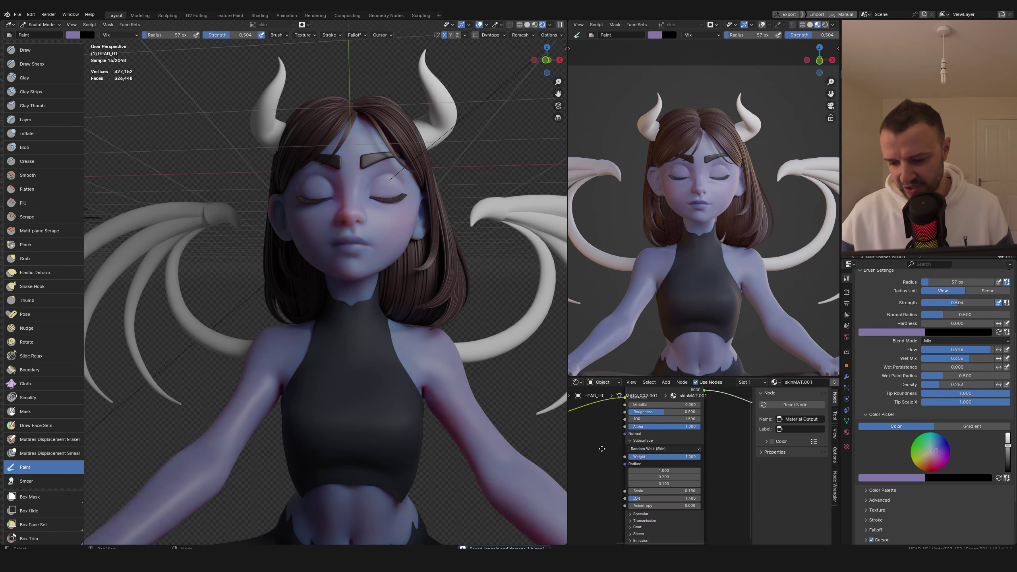
pyautogui.moveTo(657, 498); pyautogui.dragTo(637, 499)
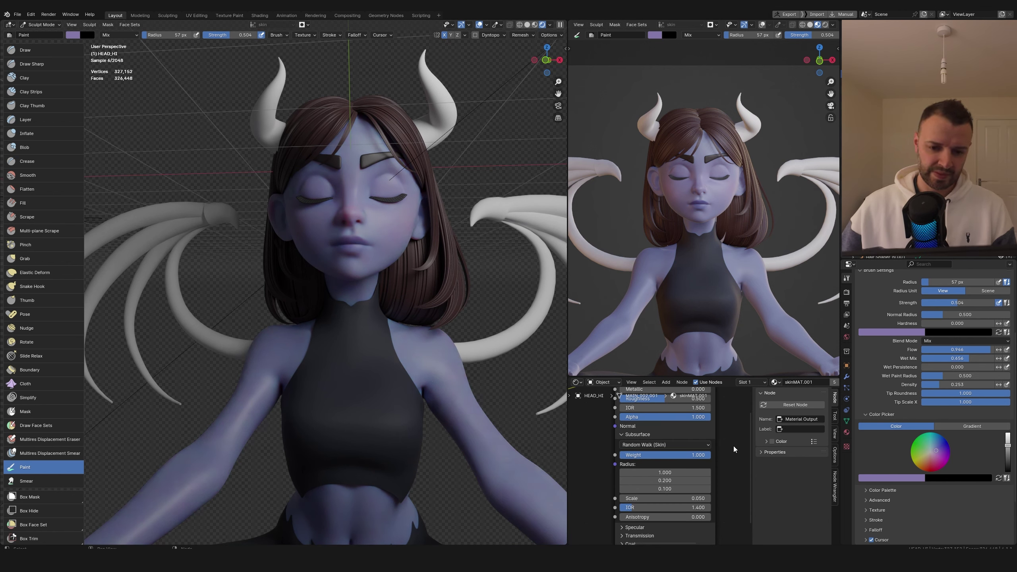
pyautogui.hotkey('ctrl', 's')
# - Switch to Object Mode, set the first subsurface radius value of the body's skin material to 0.8, and save the file
pyautogui.moveTo(474, 326); pyautogui.dragTo(509, 57, button='middle')
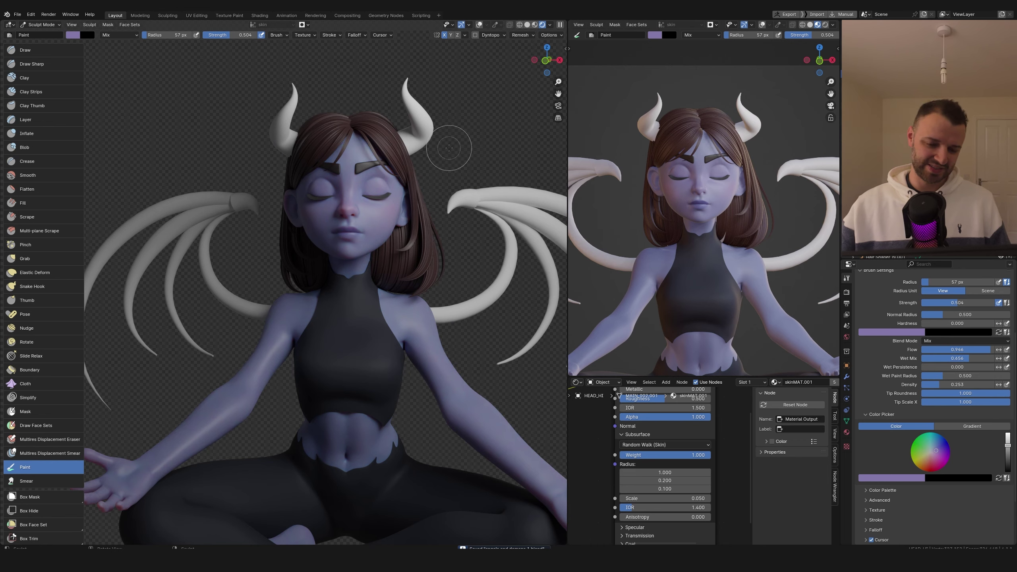
pyautogui.scroll(-2, 431, 158)
pyautogui.hotkey('ctrl', 'Tab')
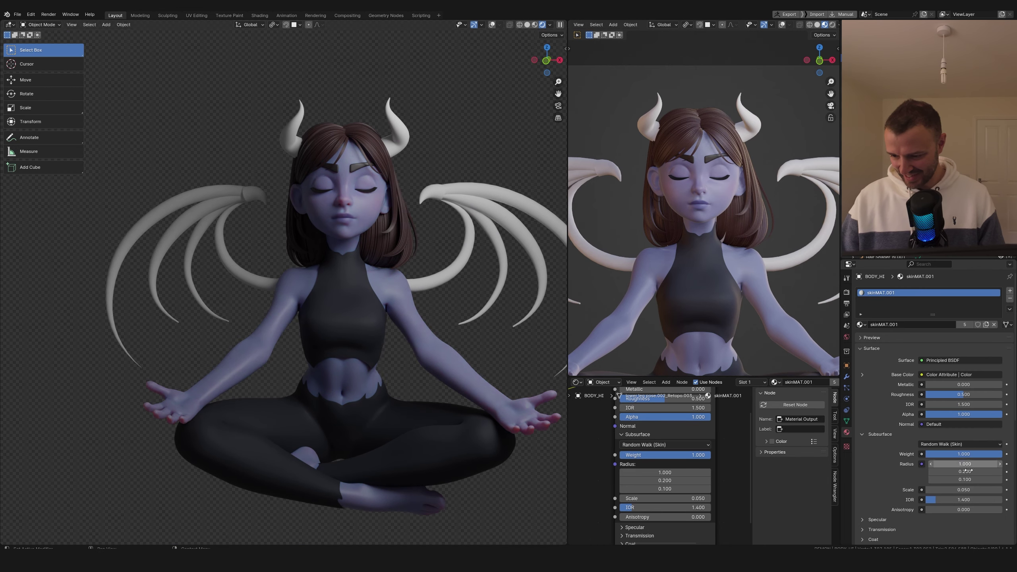
pyautogui.click(974, 464)
pyautogui.write('.8')
pyautogui.press('Return')
pyautogui.hotkey('ctrl', 's')
# - Set the black outfit's base colour to a very dark blue with hue 0.633, saturation 0.316 and value 0.017, and save the file
pyautogui.scroll(-2, 444, 340)
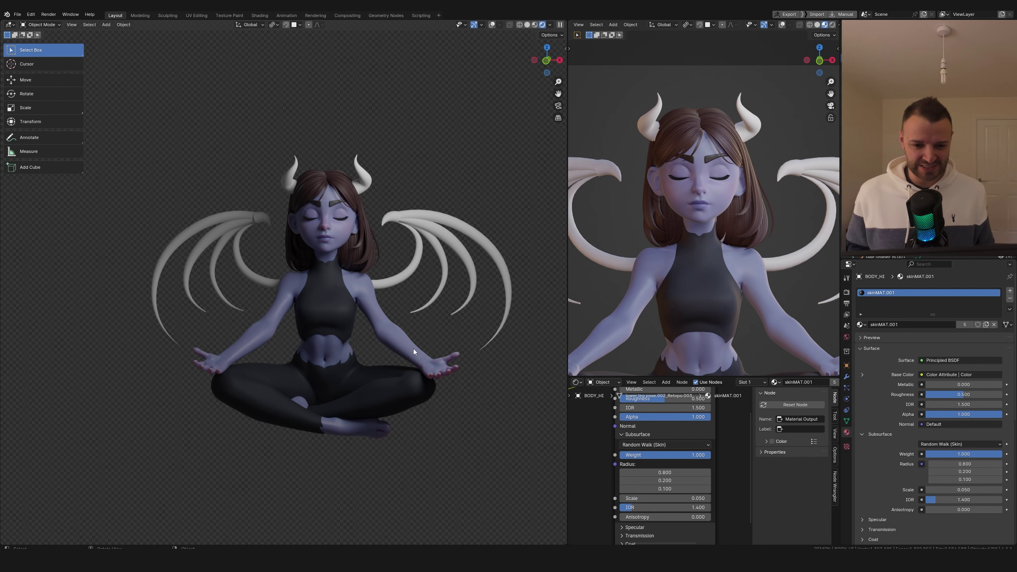
pyautogui.click(334, 297)
pyautogui.click(961, 375)
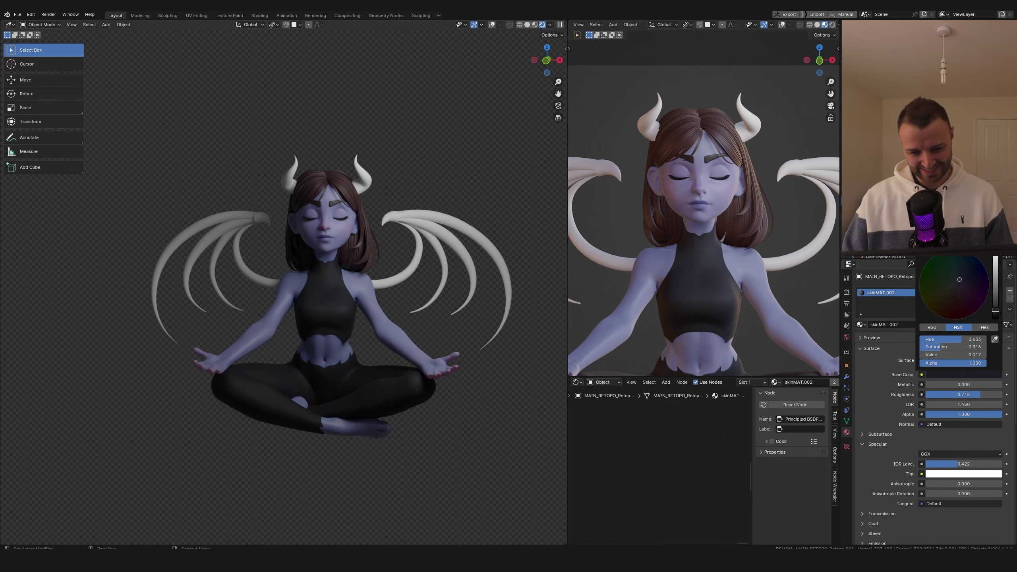
pyautogui.hotkey('ctrl', 's')
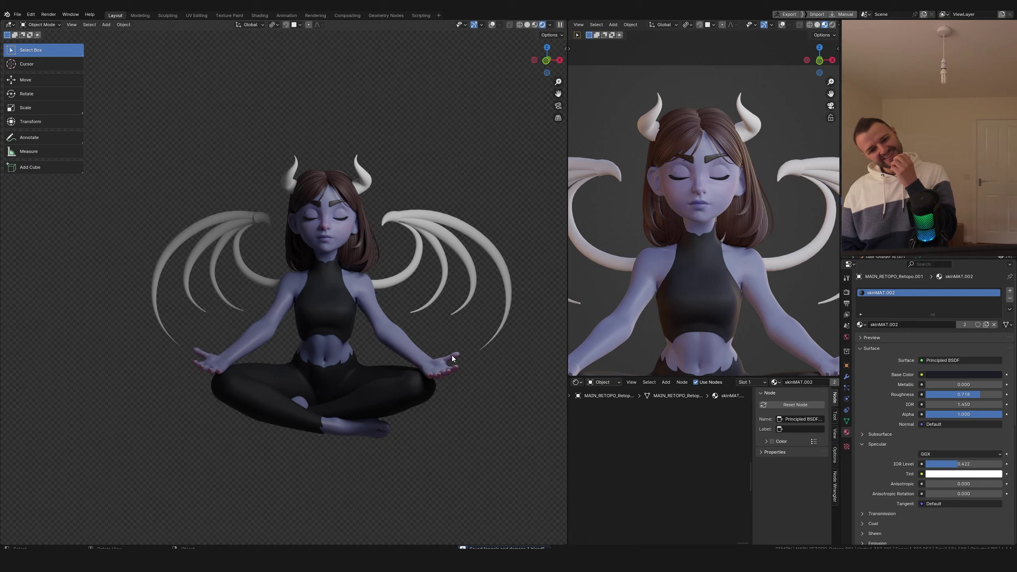